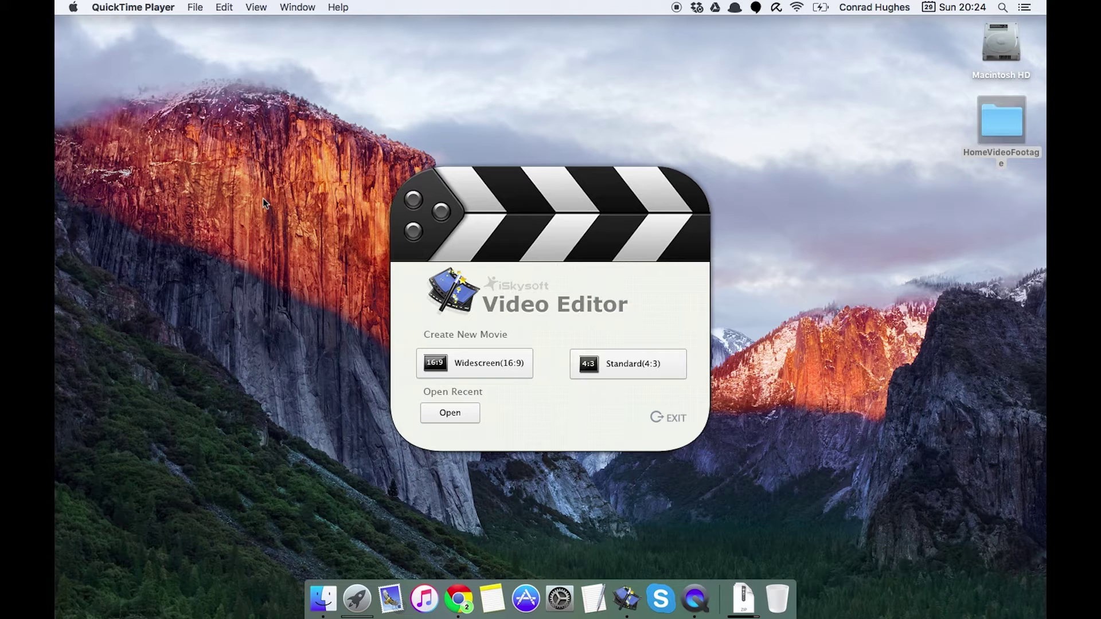
Start a 16:9 widescreen movie and delete all eight old HomeVideo clips from the library.
left_click(453, 363)
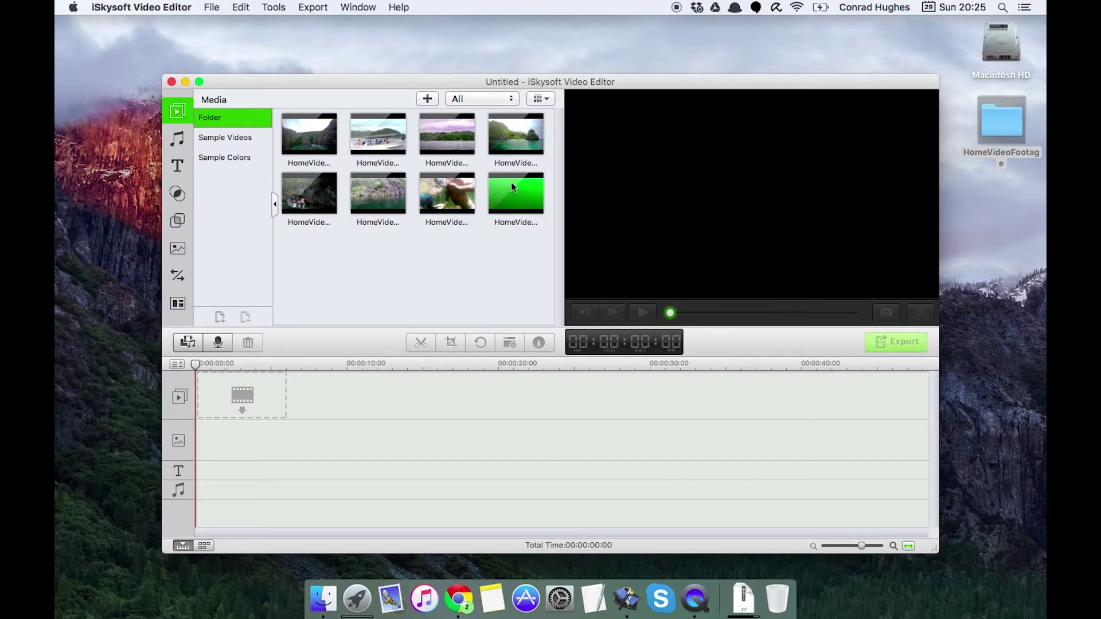
left_click_drag(521, 258, 298, 110)
key("Delete")
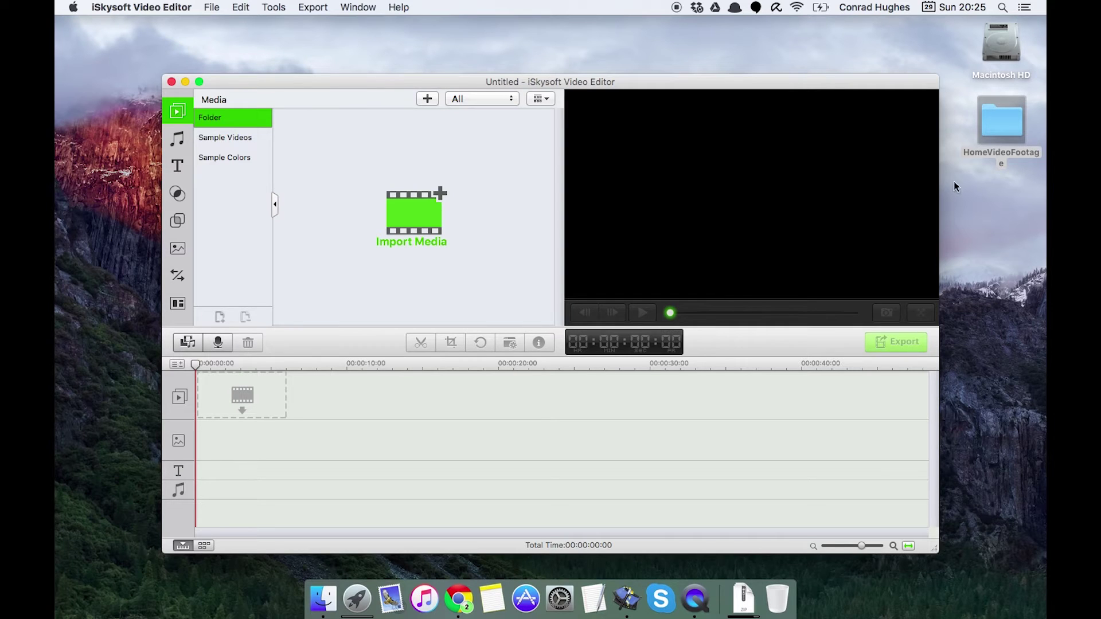
Select the eight .mov clips in the HomeVideoFootage folder, through the 2009 clip, and import them.
double_click(992, 129)
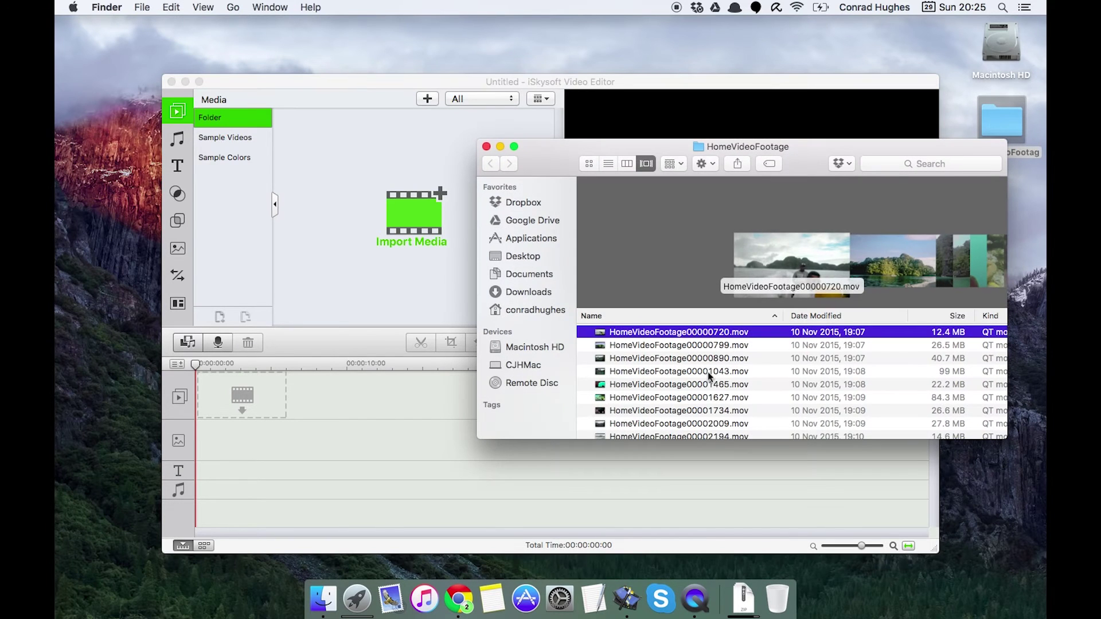
left_click(699, 410, "shift")
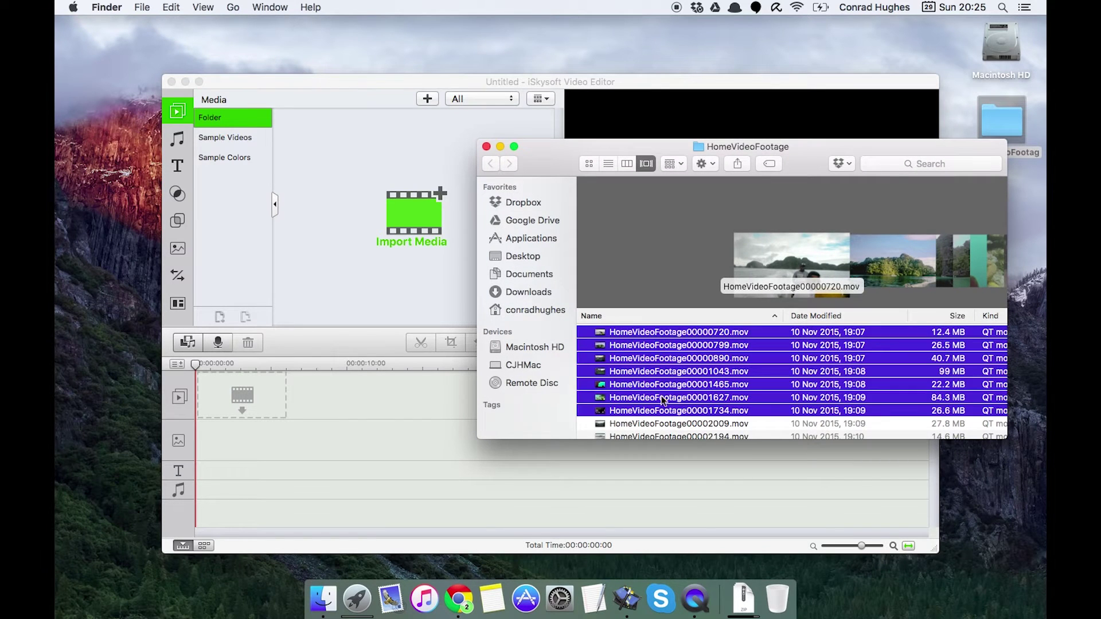
left_click(639, 423, "shift")
left_click_drag(628, 386, 405, 236)
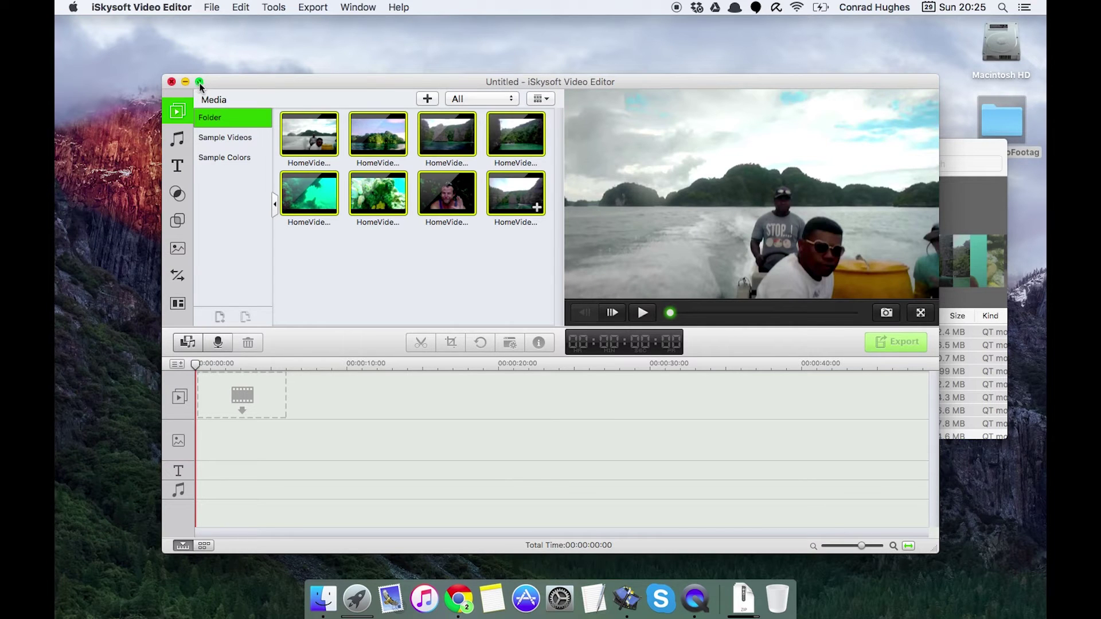
Go full screen and lay all eight clips in sequence on the video track, totalling 00:00:59:23.
left_click(198, 83)
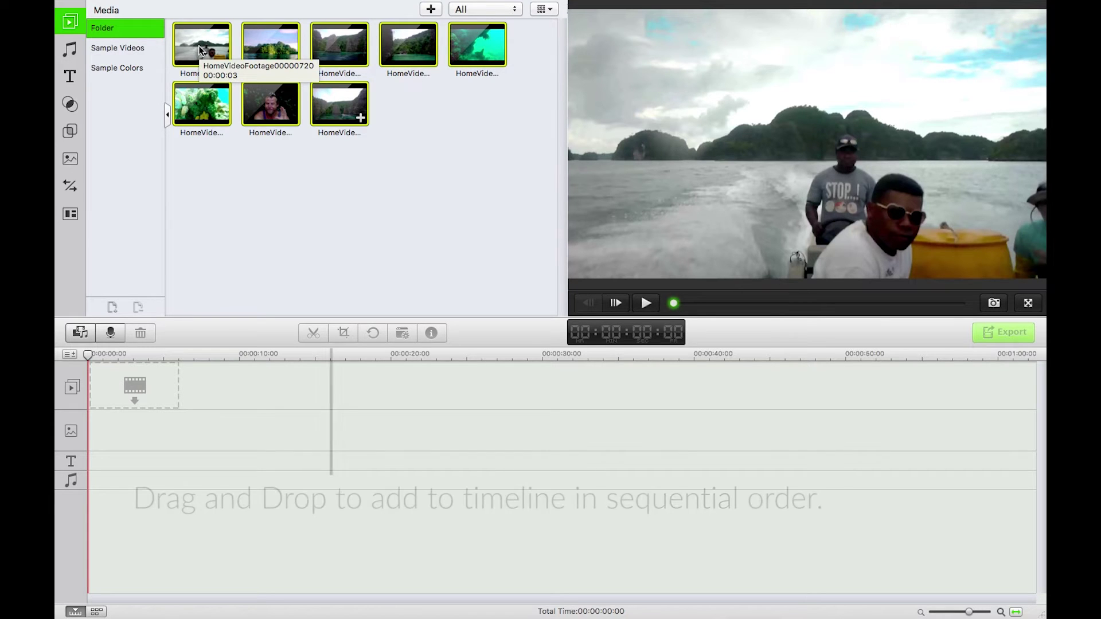
left_click_drag(200, 51, 171, 183)
left_click_drag(173, 339, 176, 379)
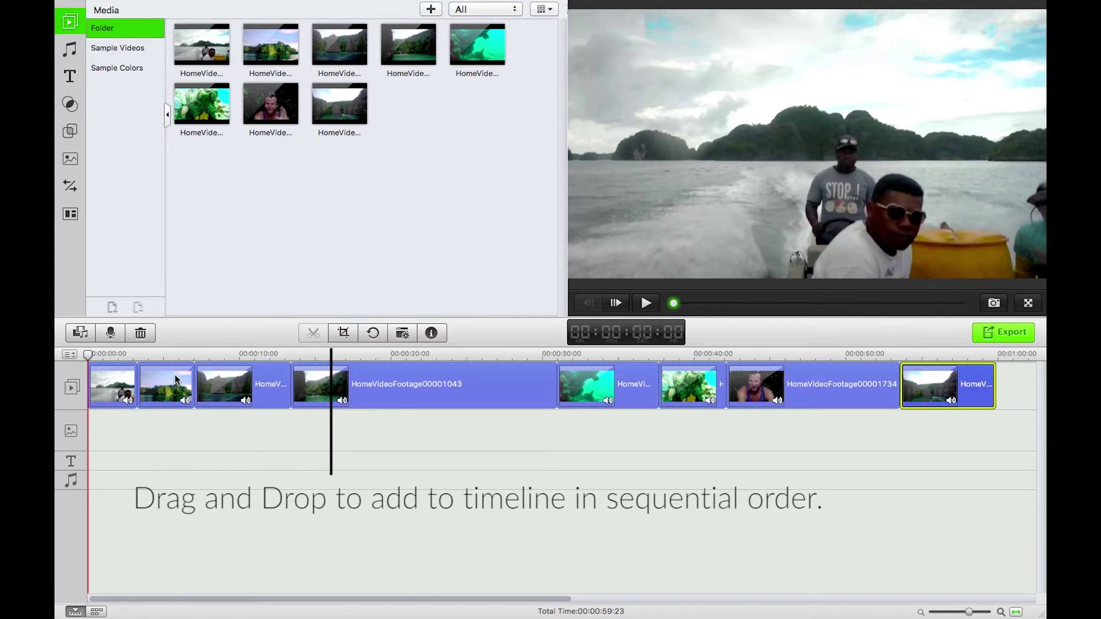
left_click(114, 355)
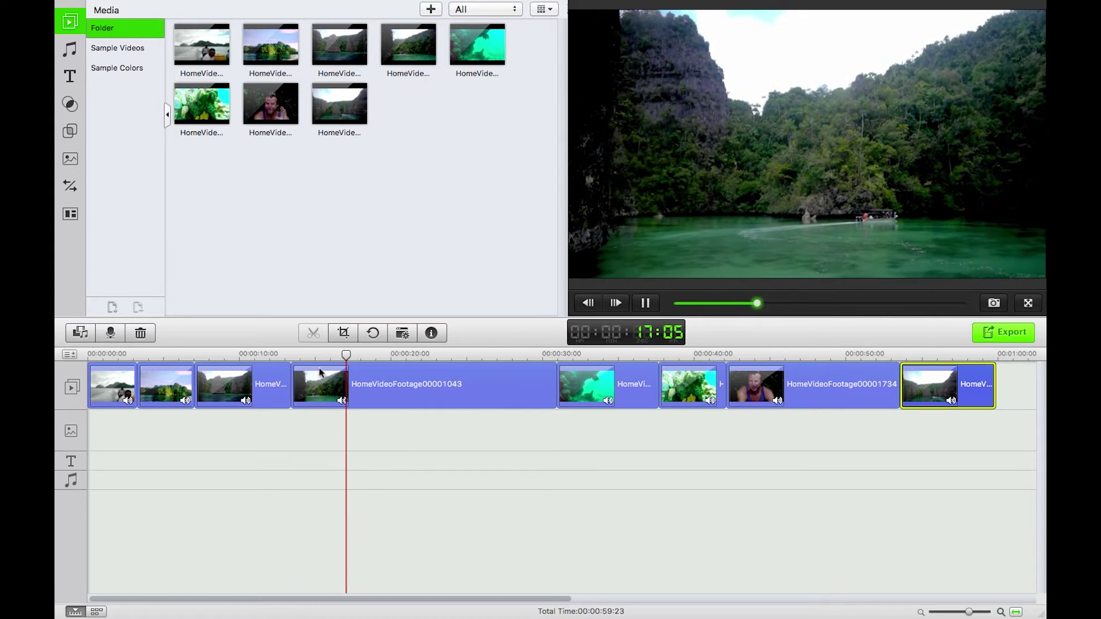
left_click(502, 358)
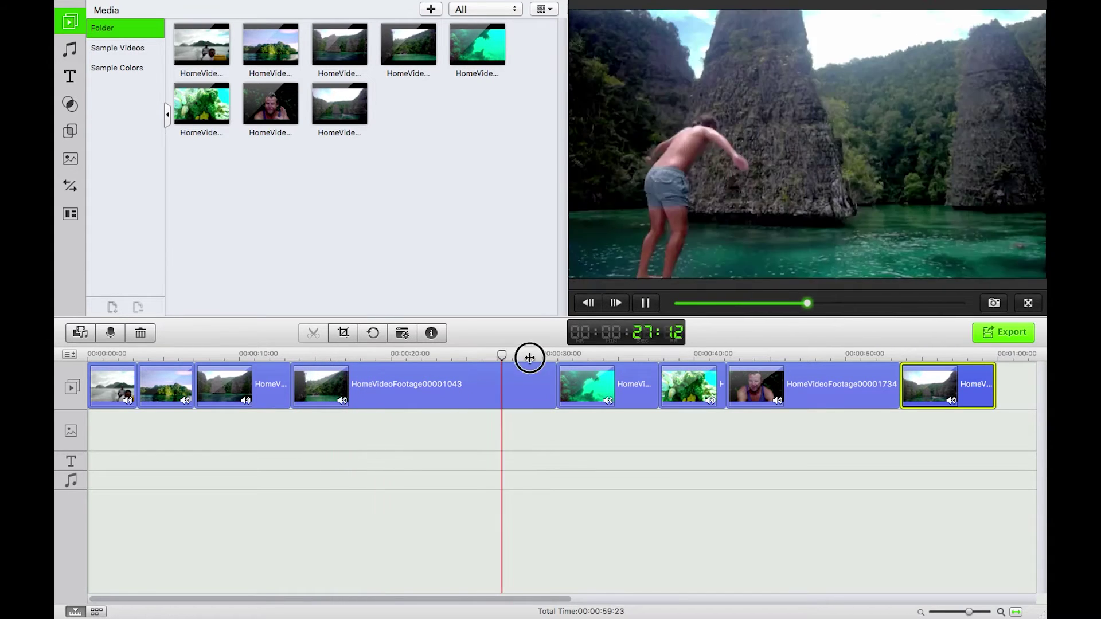
left_click(483, 355)
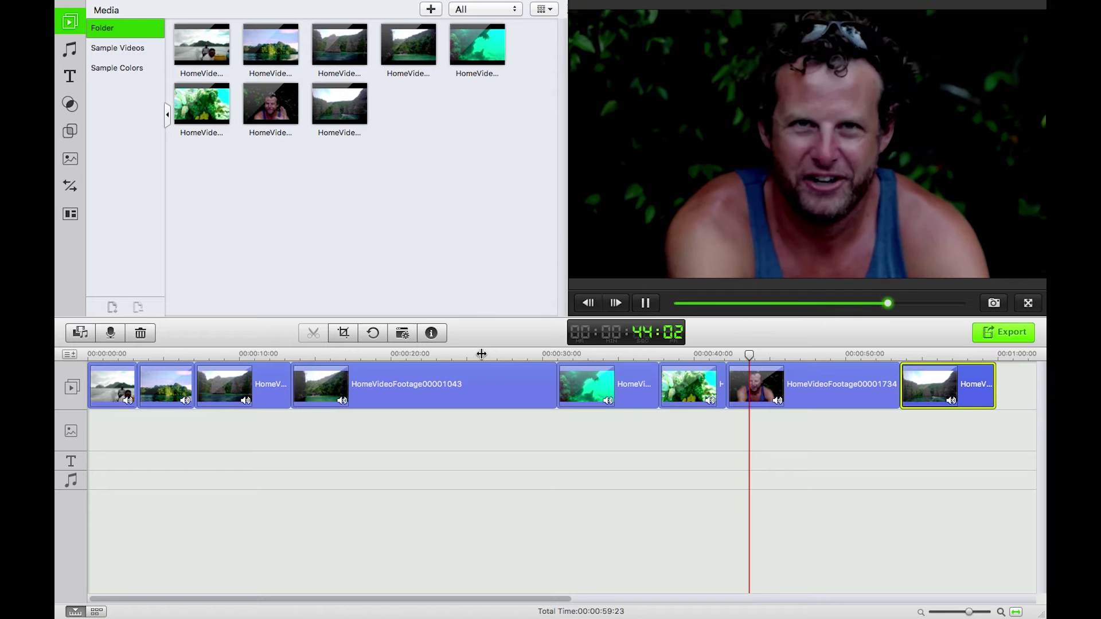
key("space")
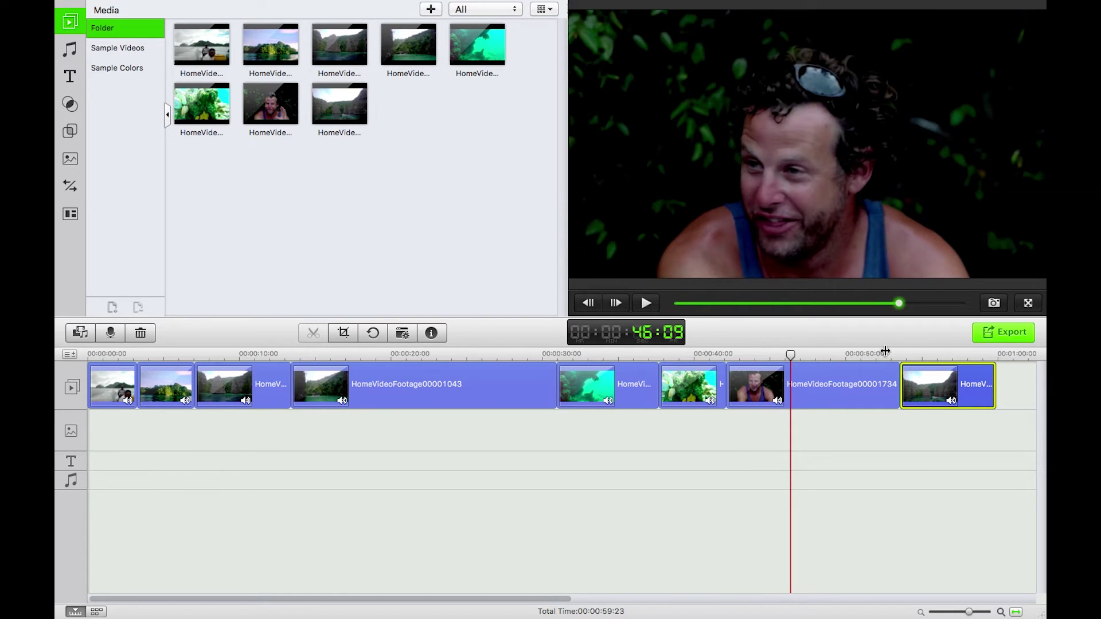
left_click(912, 355)
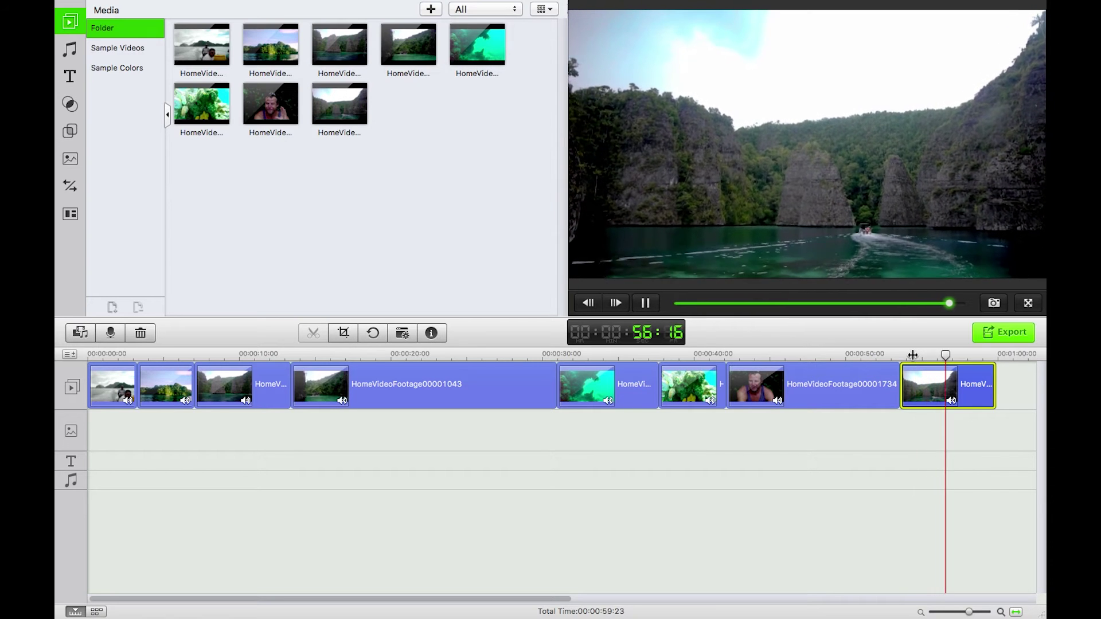
key("space")
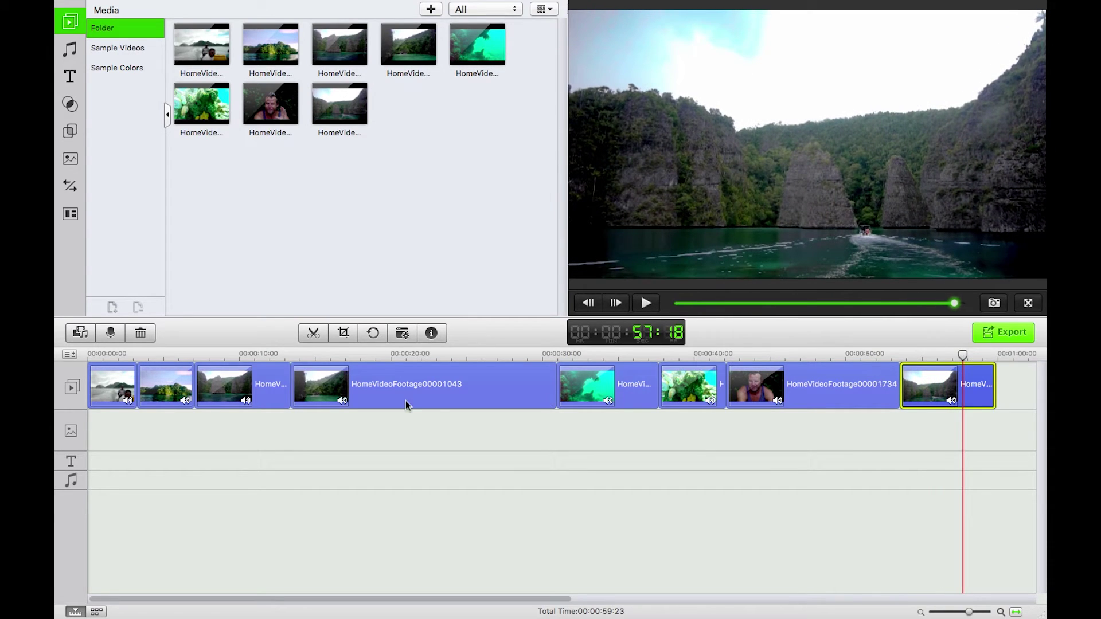
Preview the last clip, then start playback from the second clip.
left_click(113, 354)
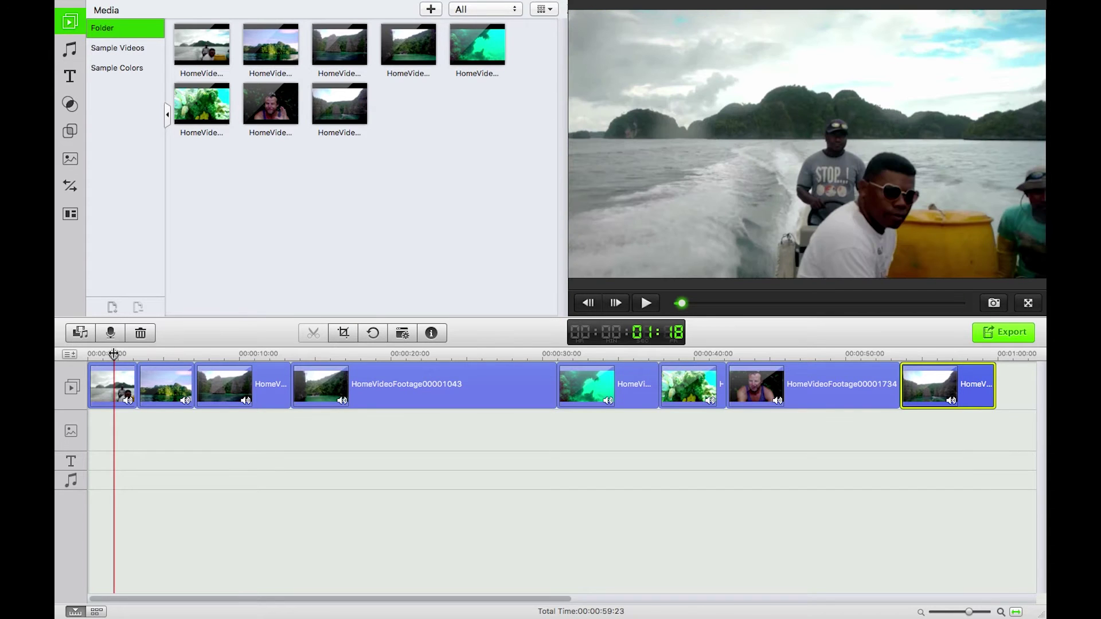
left_click(933, 381)
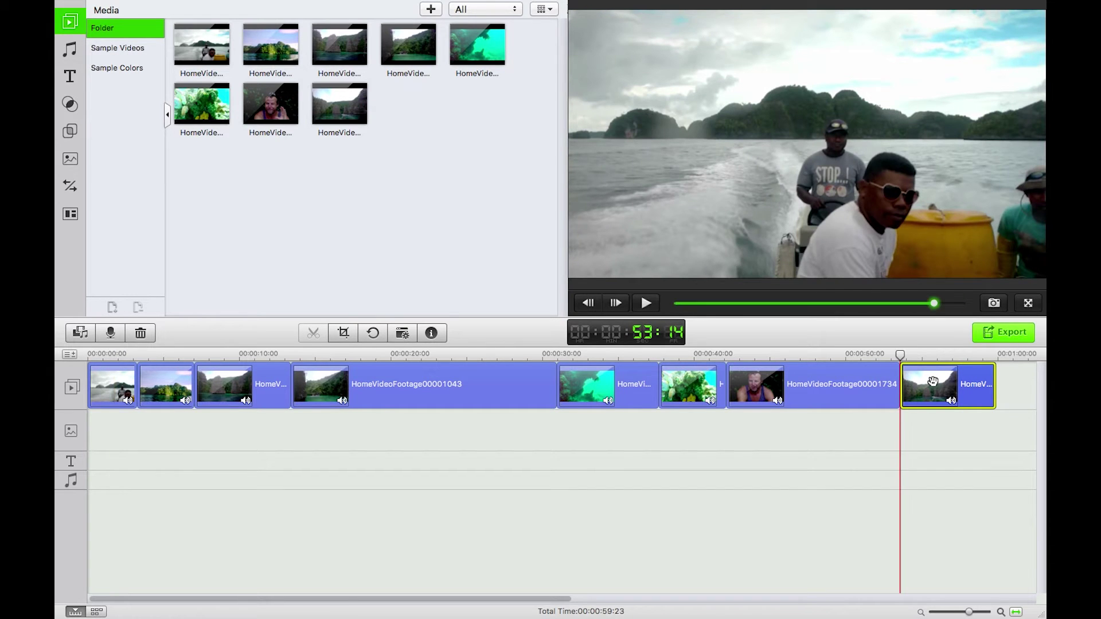
key("space")
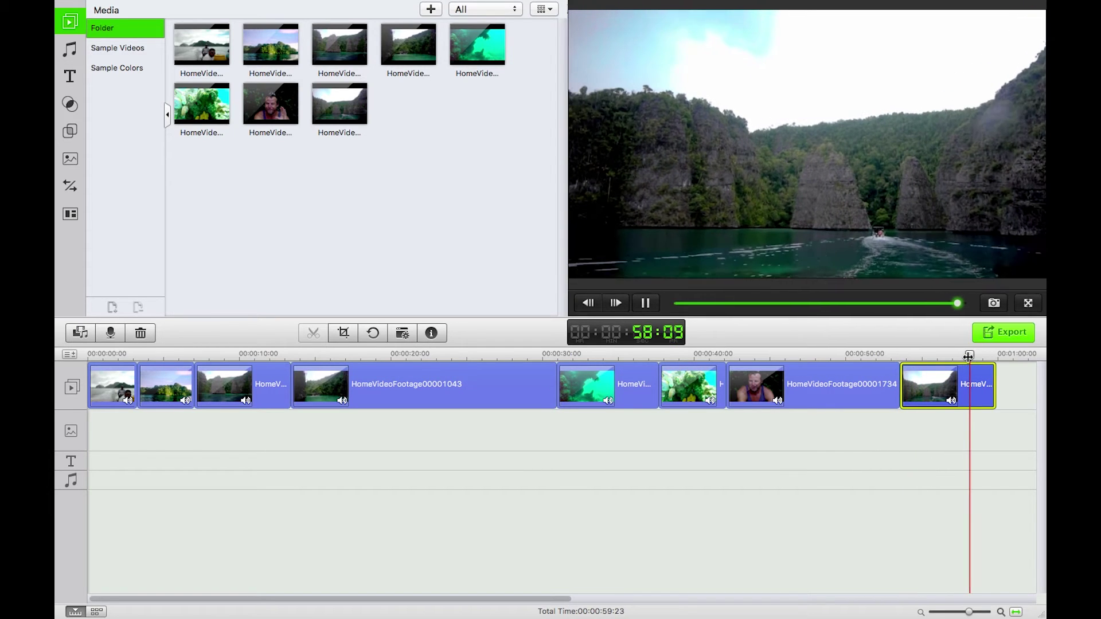
key("space")
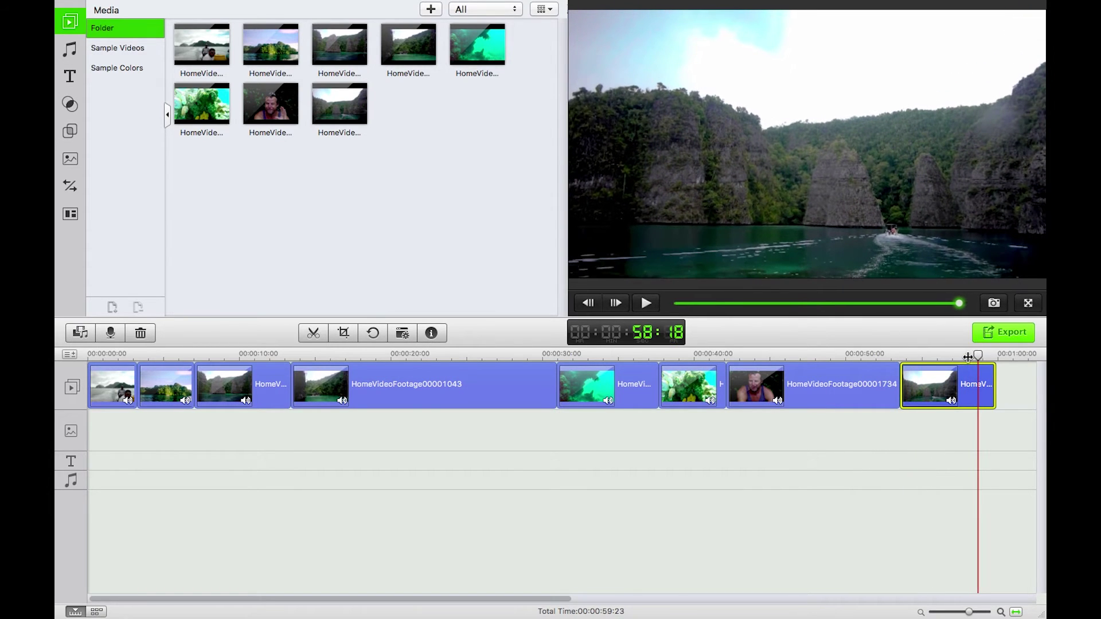
left_click(108, 387)
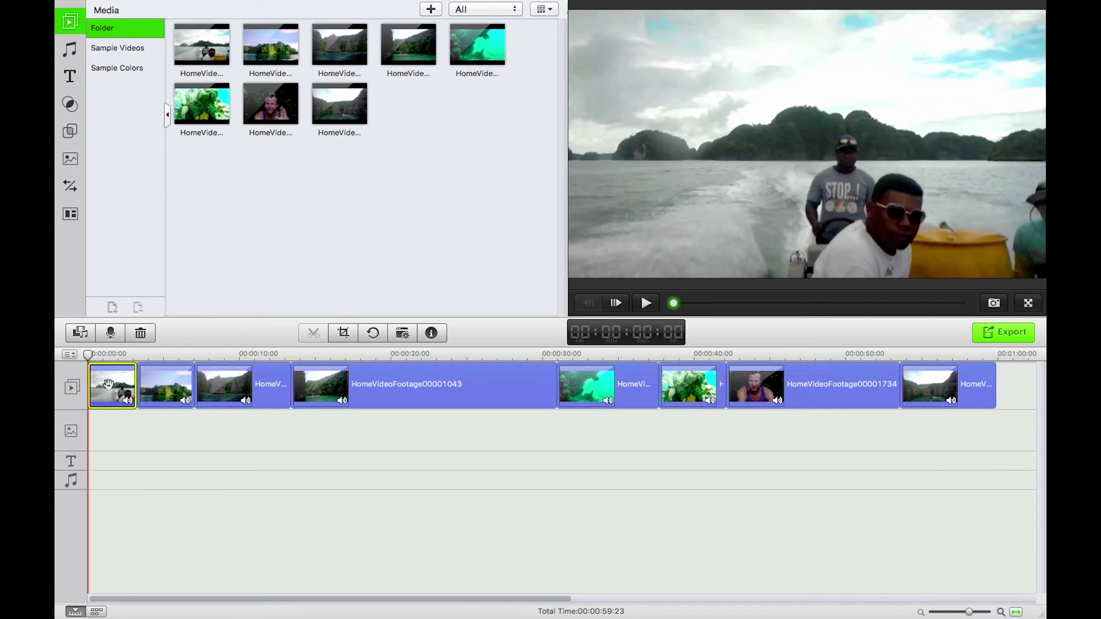
left_click(166, 386)
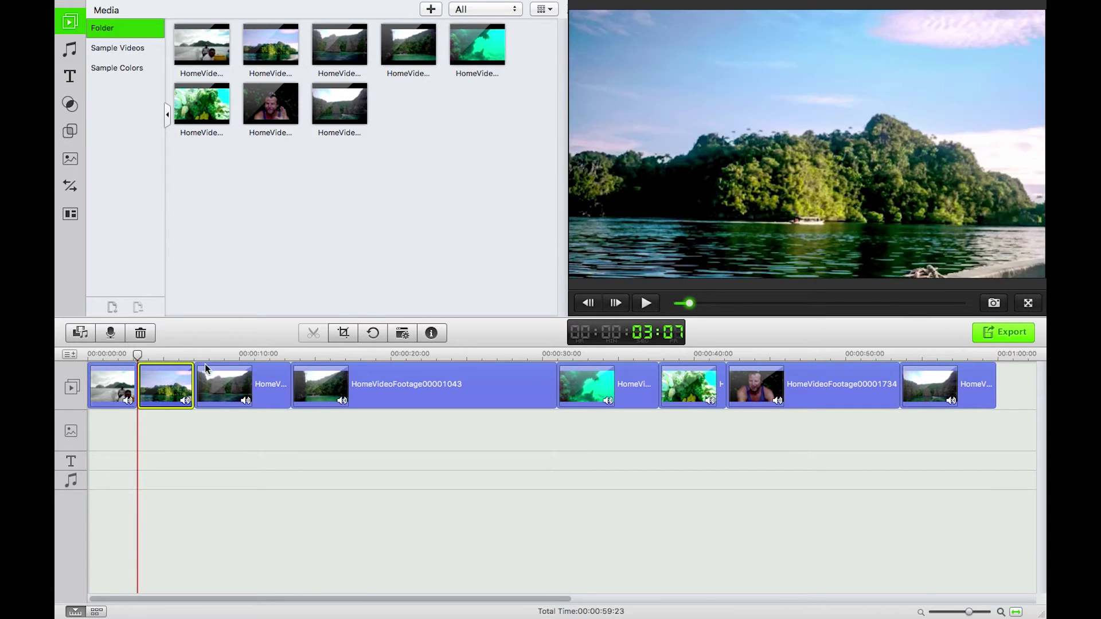
key("space")
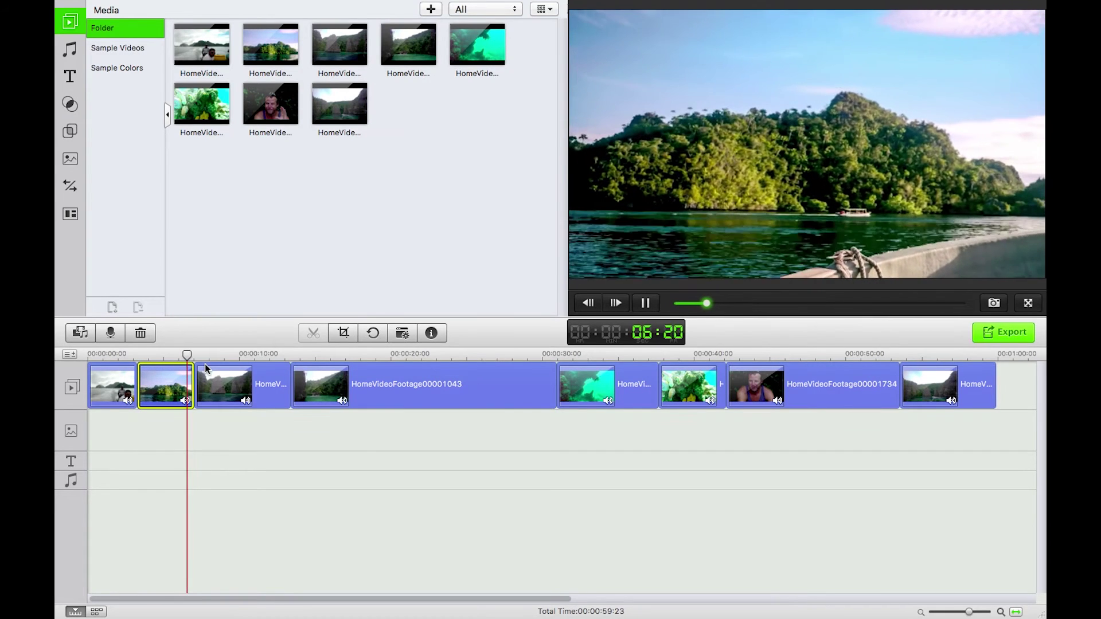
Scrub through the movie from about 9 to 36 seconds, then open the transitions library.
left_click(239, 357)
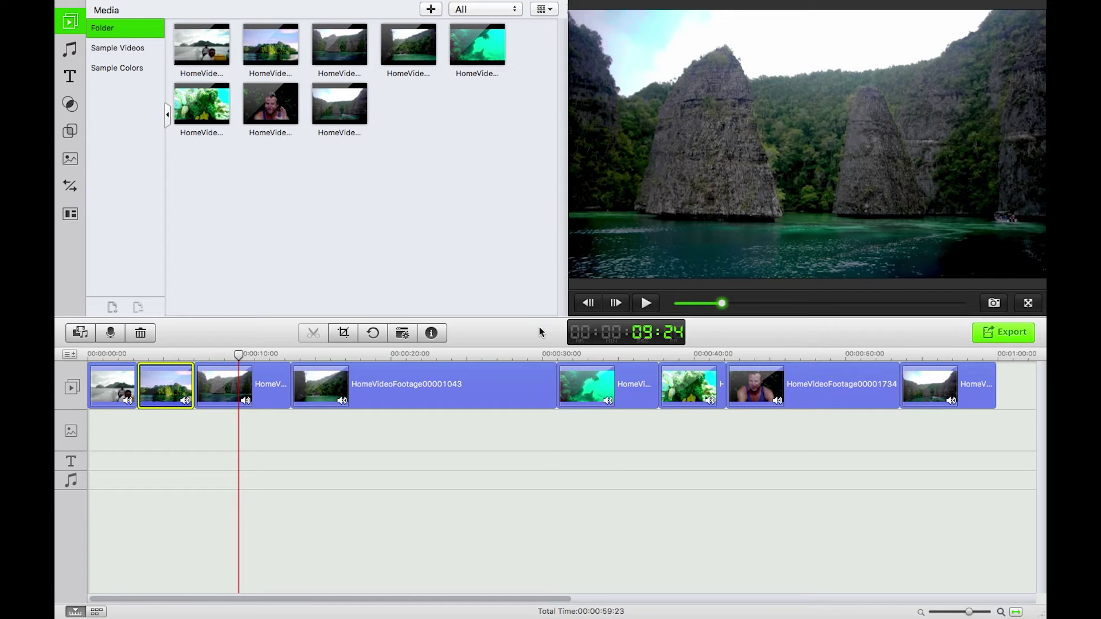
left_click(358, 354)
left_click(384, 356)
left_click(433, 355)
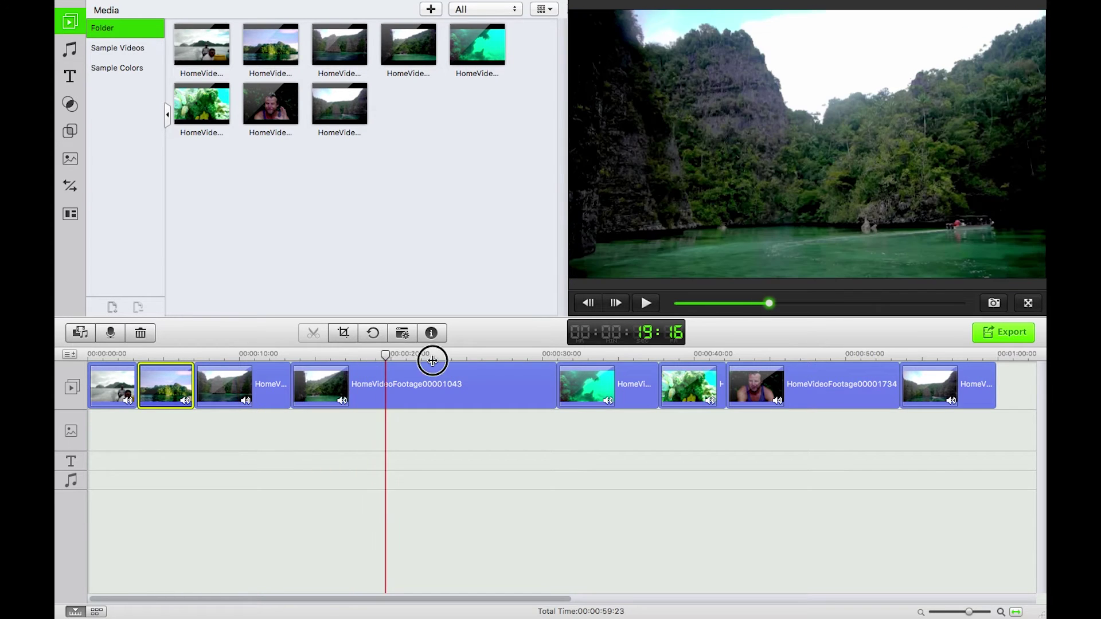
left_click(516, 355)
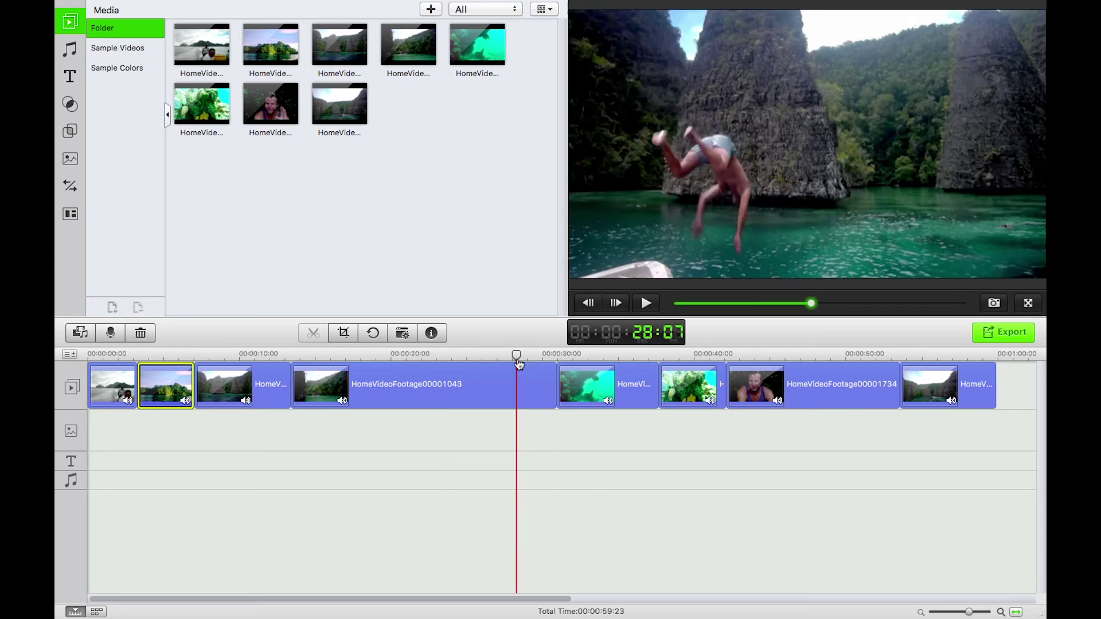
left_click(543, 355)
left_click(596, 355)
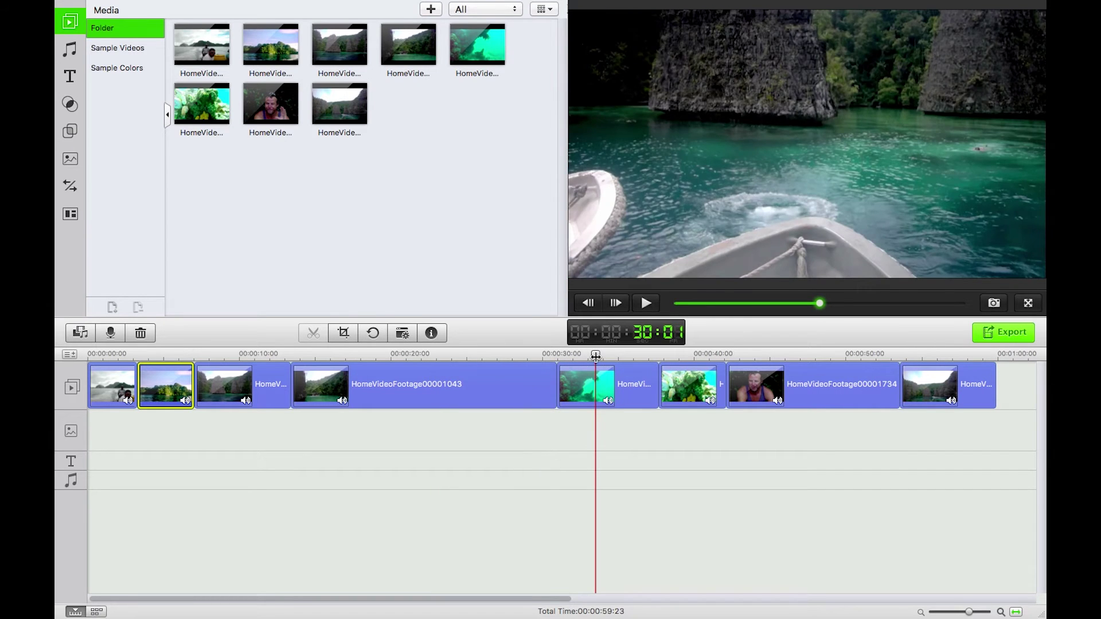
left_click(637, 355)
left_click(701, 354)
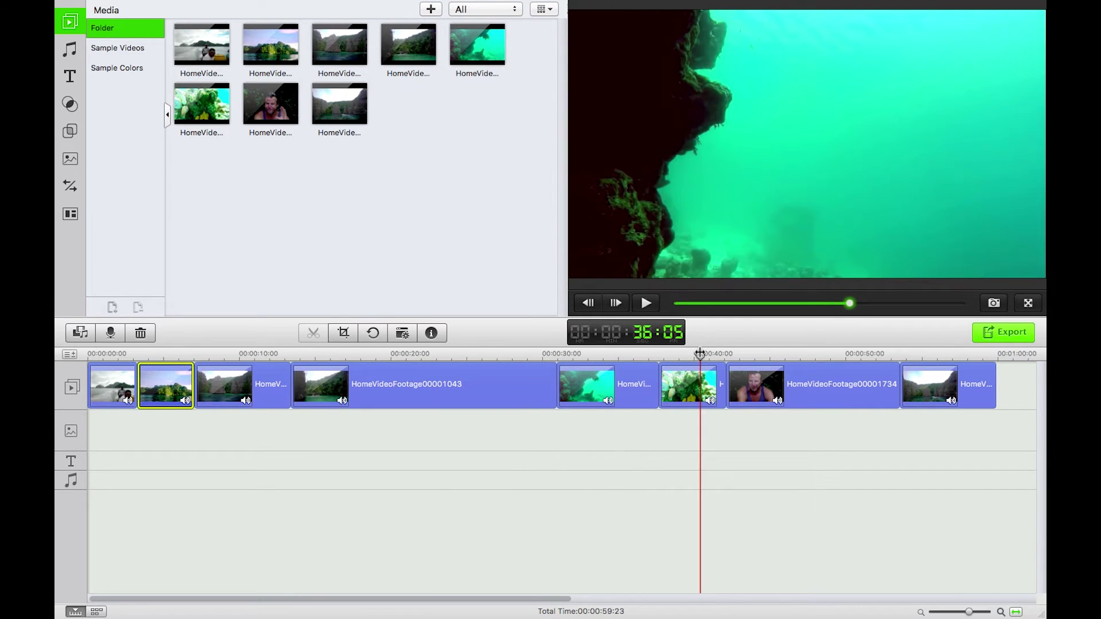
left_click(779, 356)
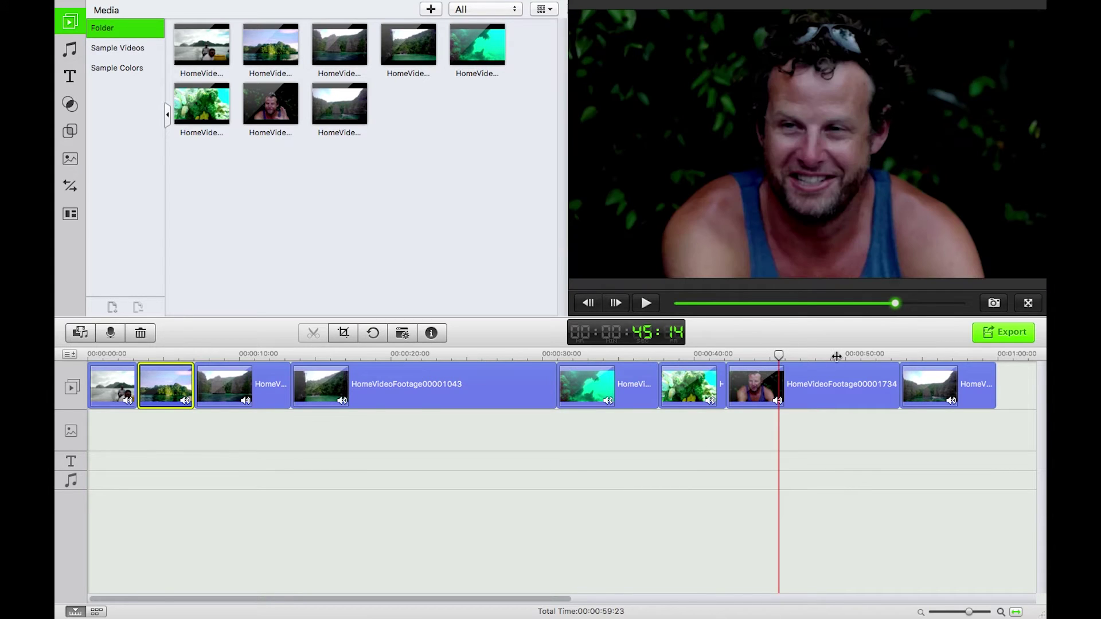
left_click(432, 355)
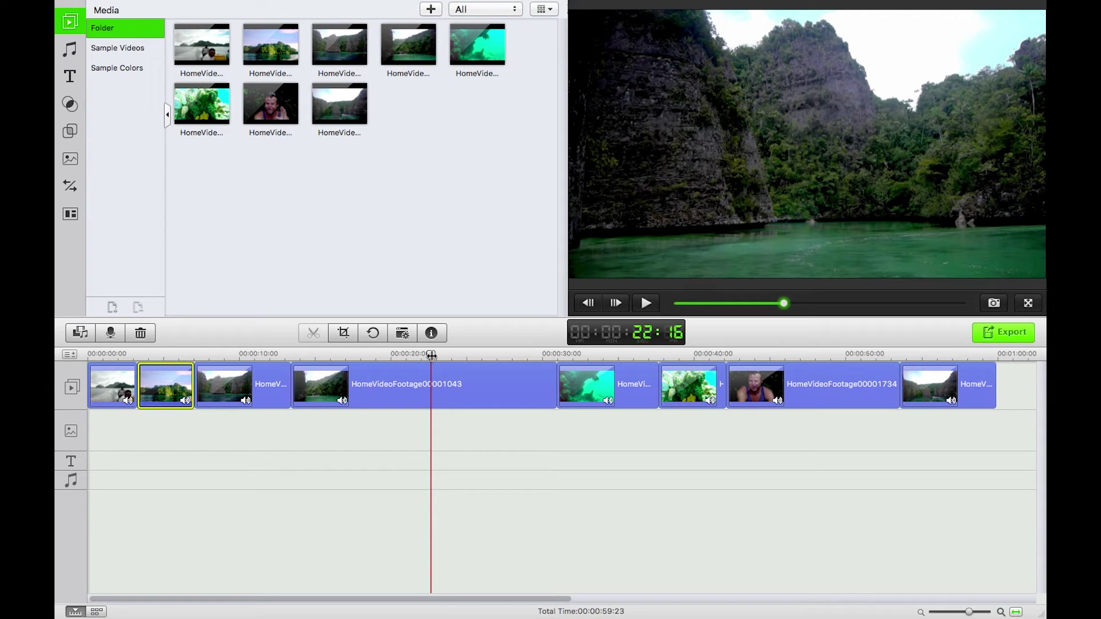
left_click(69, 186)
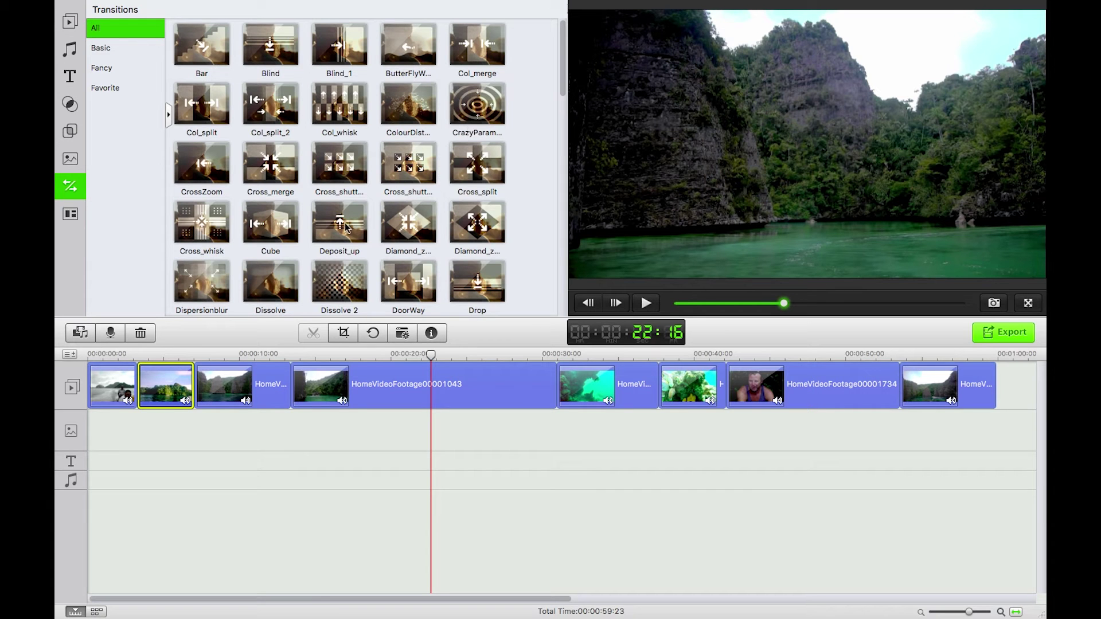
Add a Basic Dissolve before the HomeVideoFootage00001043 clip, bringing the movie to 00:00:59:01.
scroll(345, 227, "down", 10)
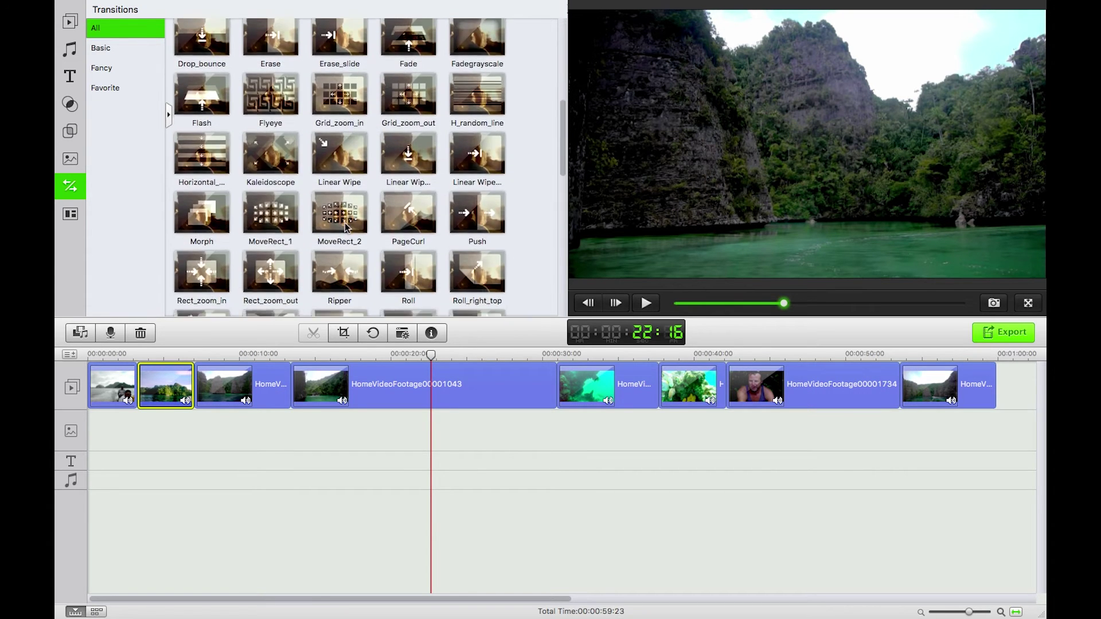
scroll(346, 227, "up", 10)
left_click(114, 50)
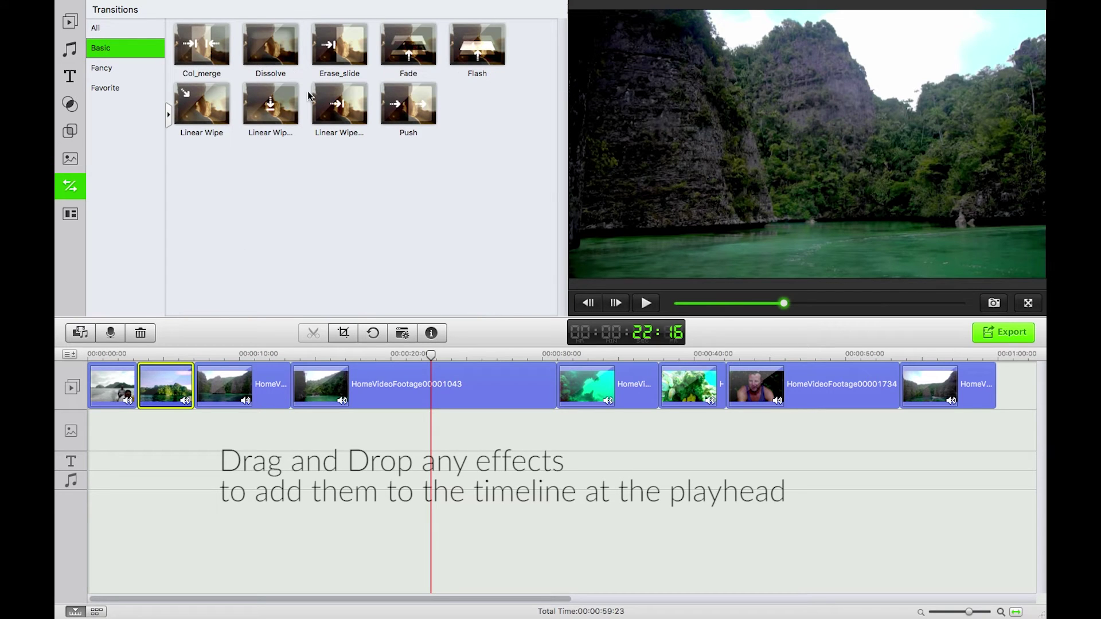
left_click_drag(269, 46, 281, 383)
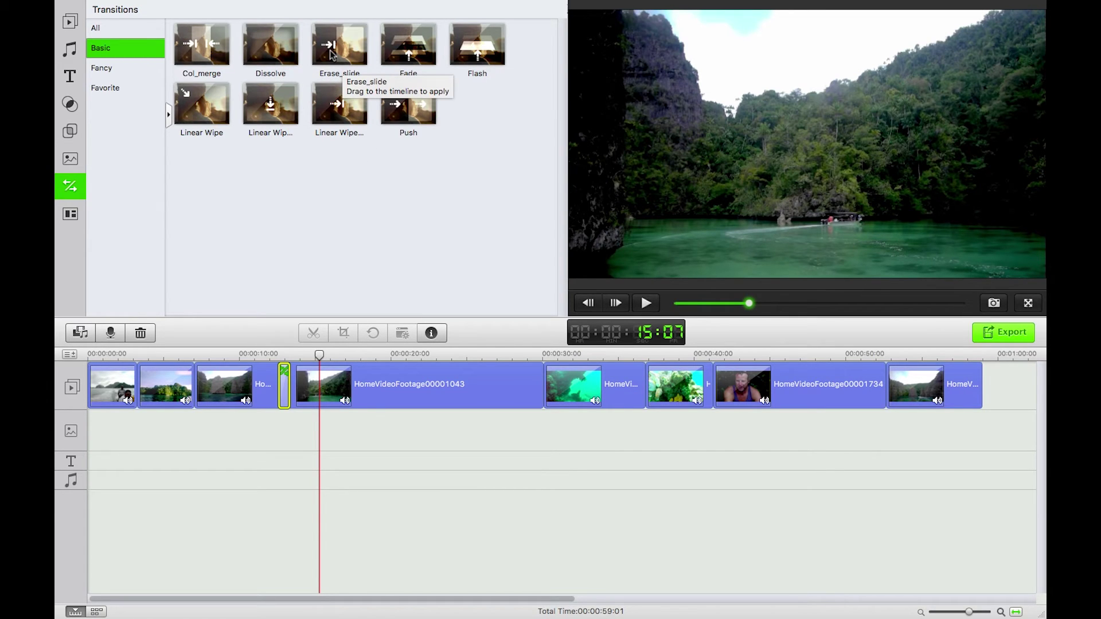
Insert Erase_slide between clips two and three and replay it from about 4 seconds.
mouse_move(331, 52)
left_mouse_down()
mouse_move(204, 263)
mouse_move(170, 389)
left_mouse_up()
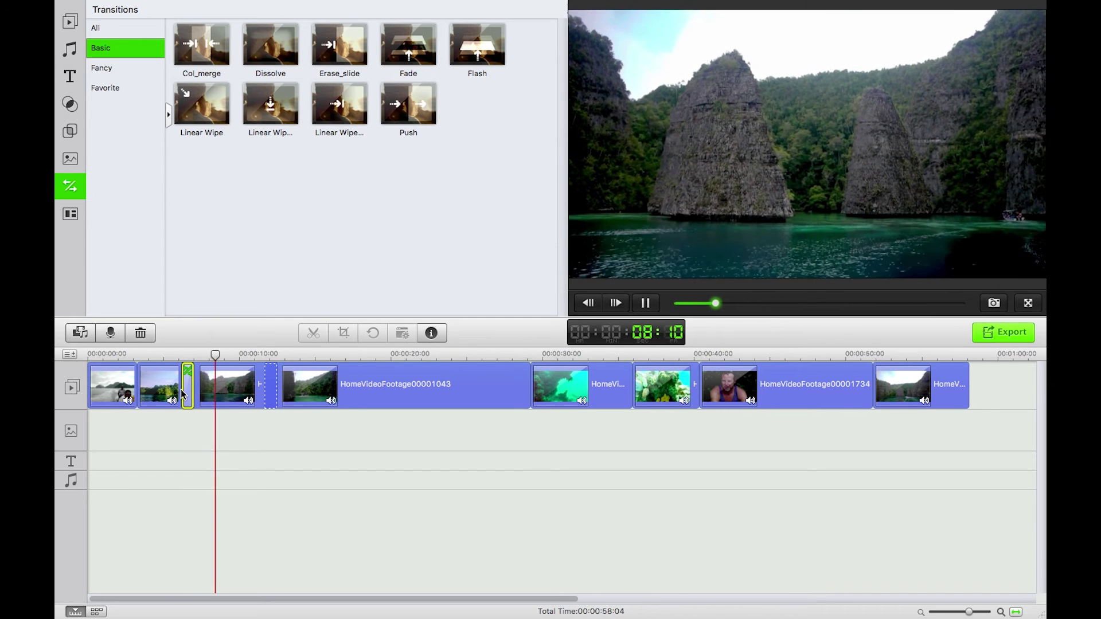
key("space")
left_click(157, 354)
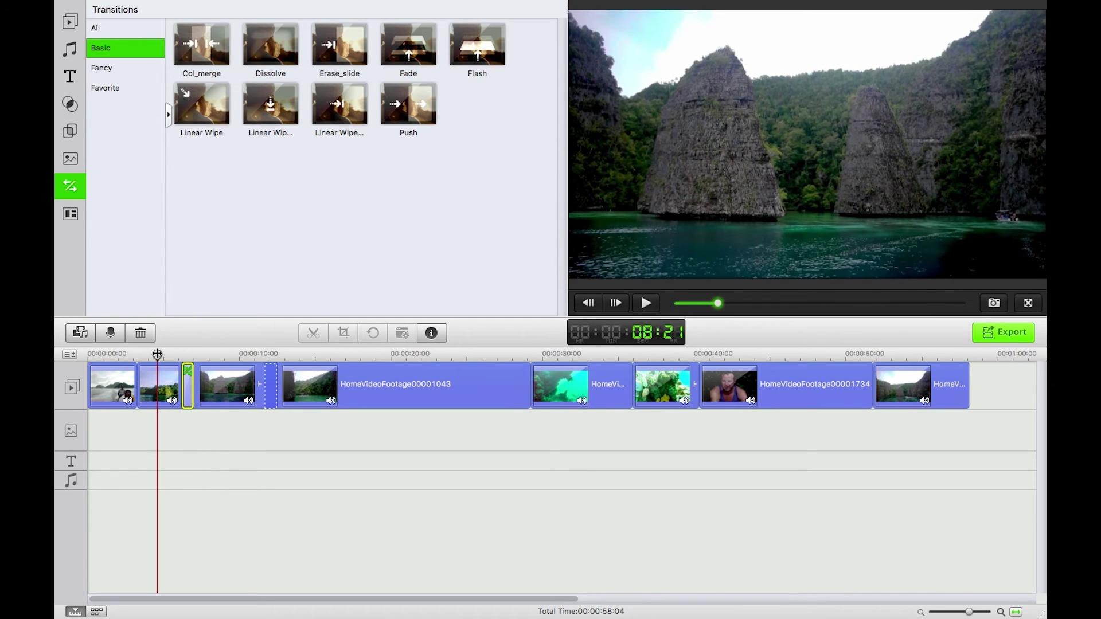
key("space")
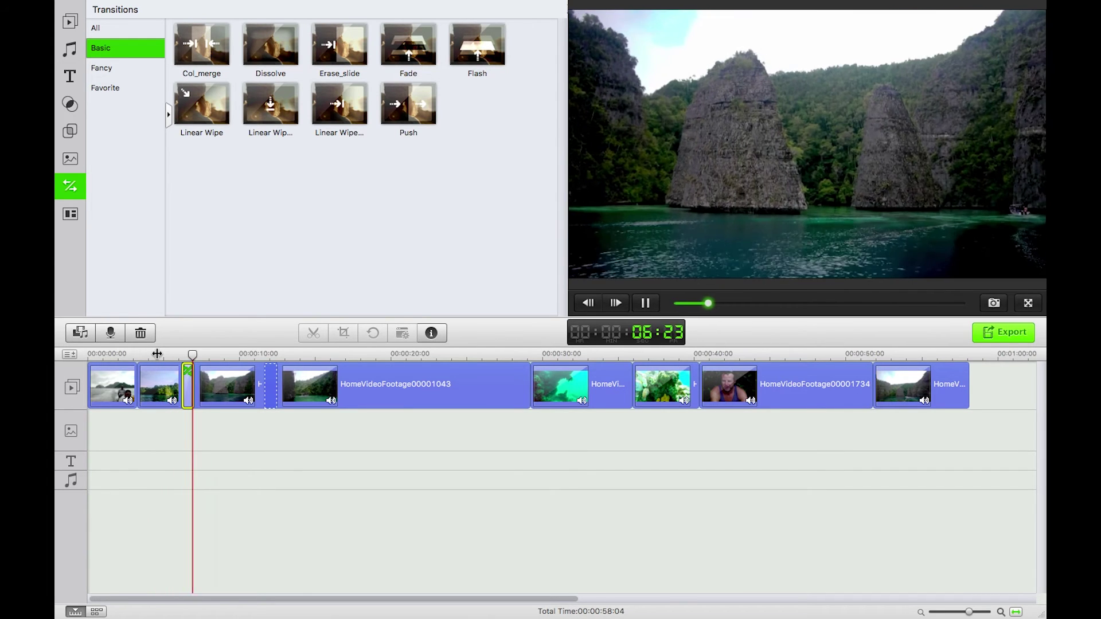
key("space")
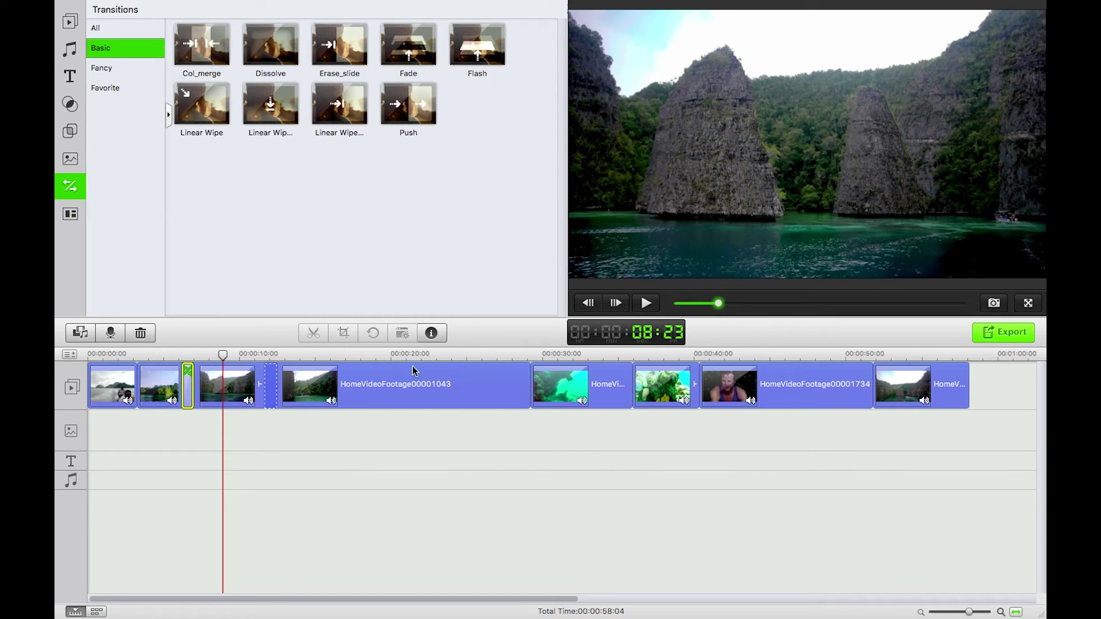
left_click(517, 354)
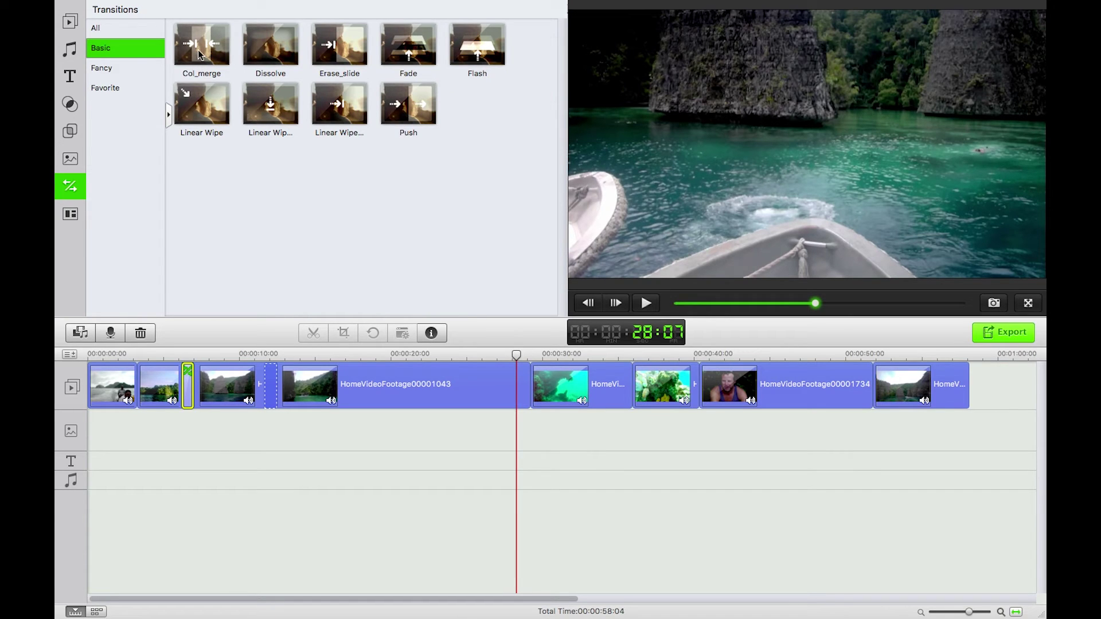
Add a Fade after the HomeVideoFootage00001043 clip and play across it.
left_click(261, 47)
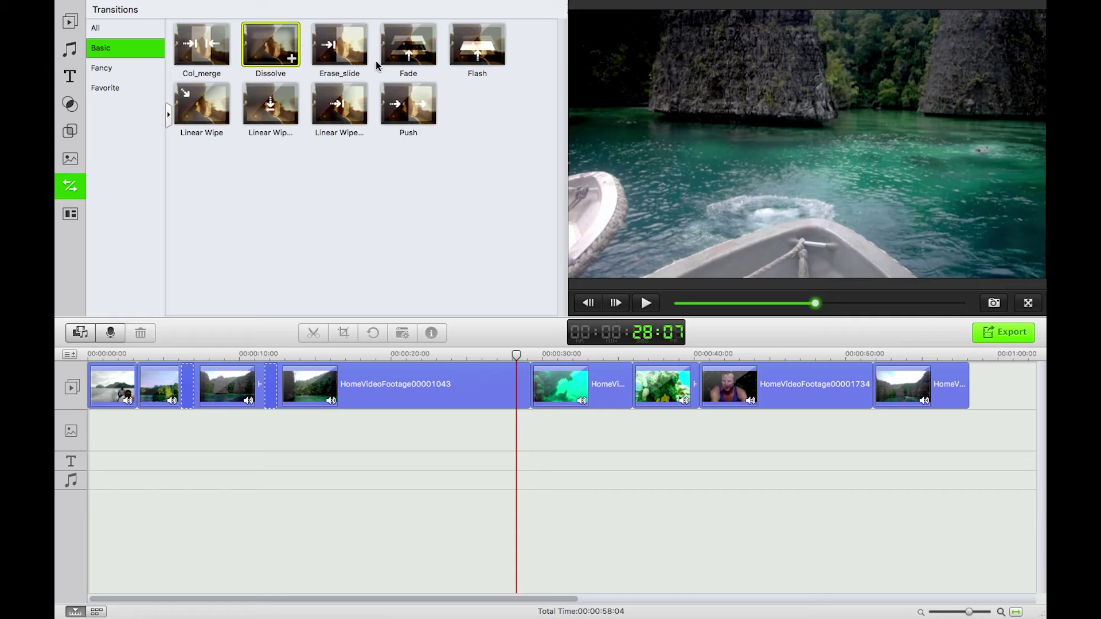
left_click_drag(409, 43, 511, 394)
key("space")
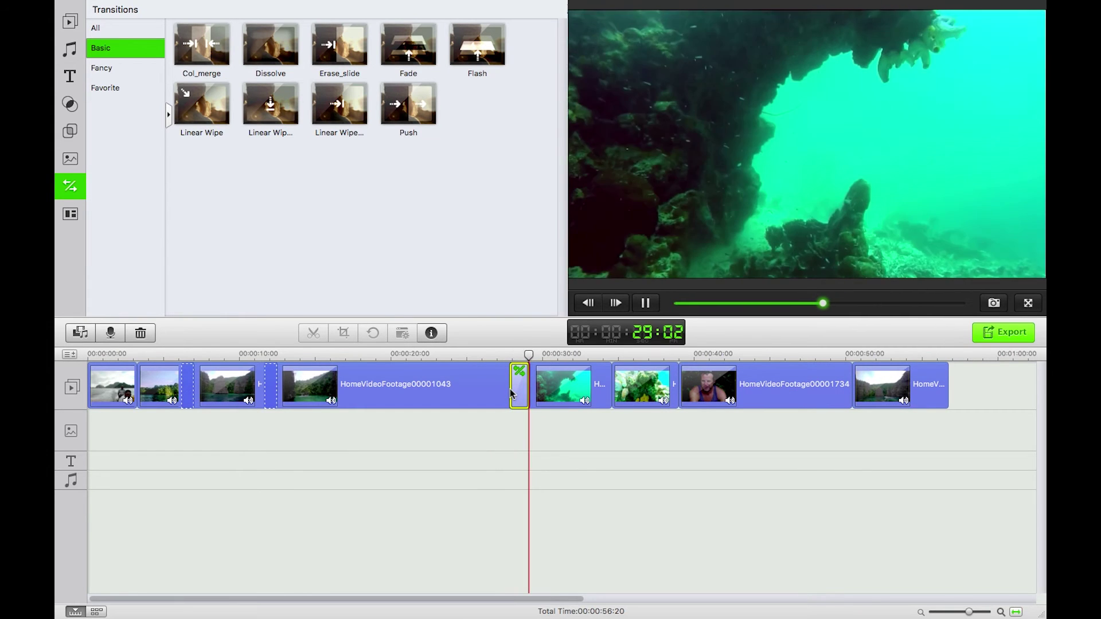
key("space")
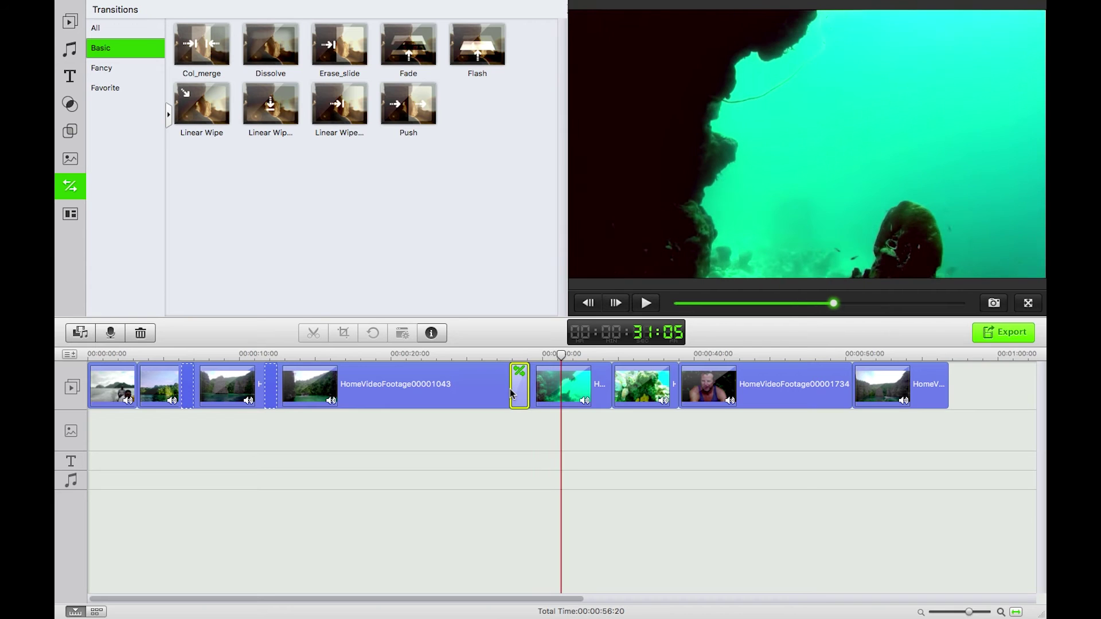
Add a Dissolve after the underwater clip and preview it.
left_click_drag(246, 46, 592, 392)
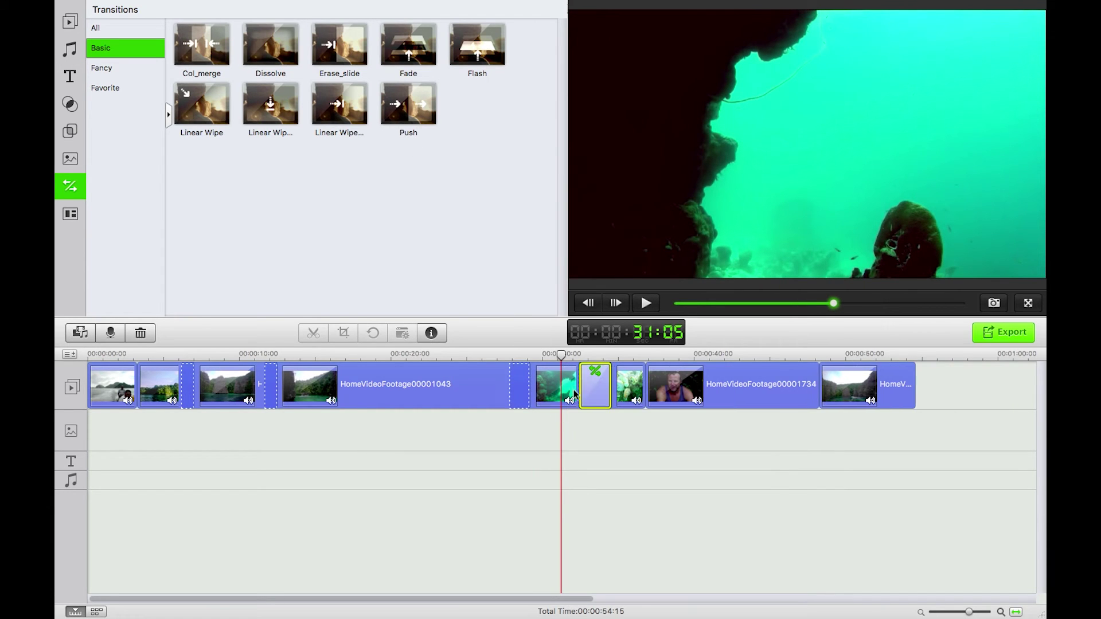
left_click(578, 388)
left_click(592, 391)
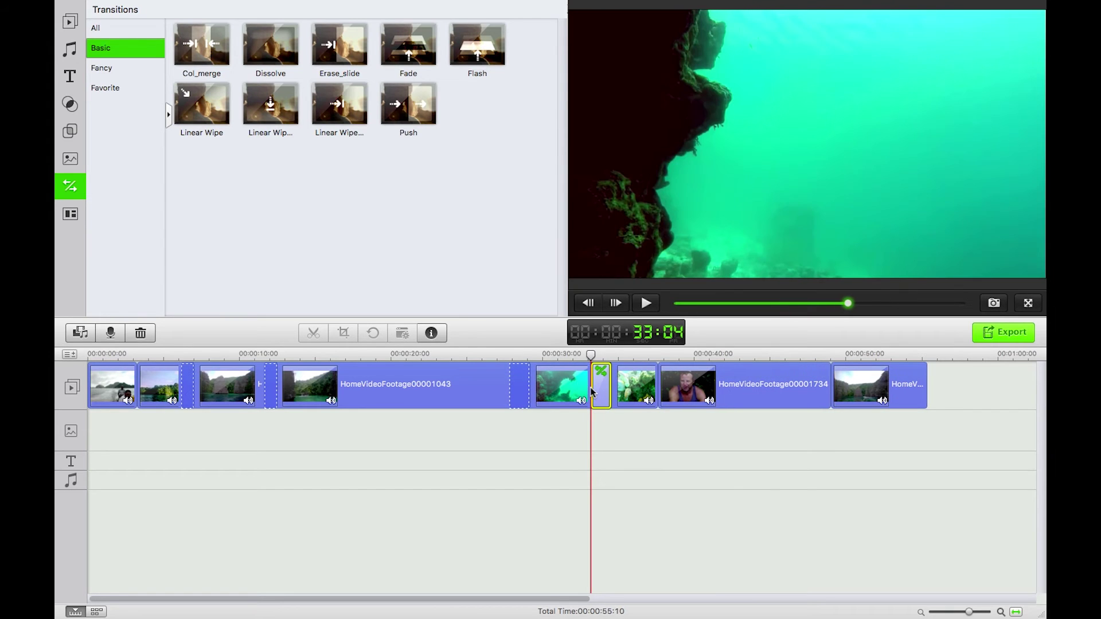
key("space")
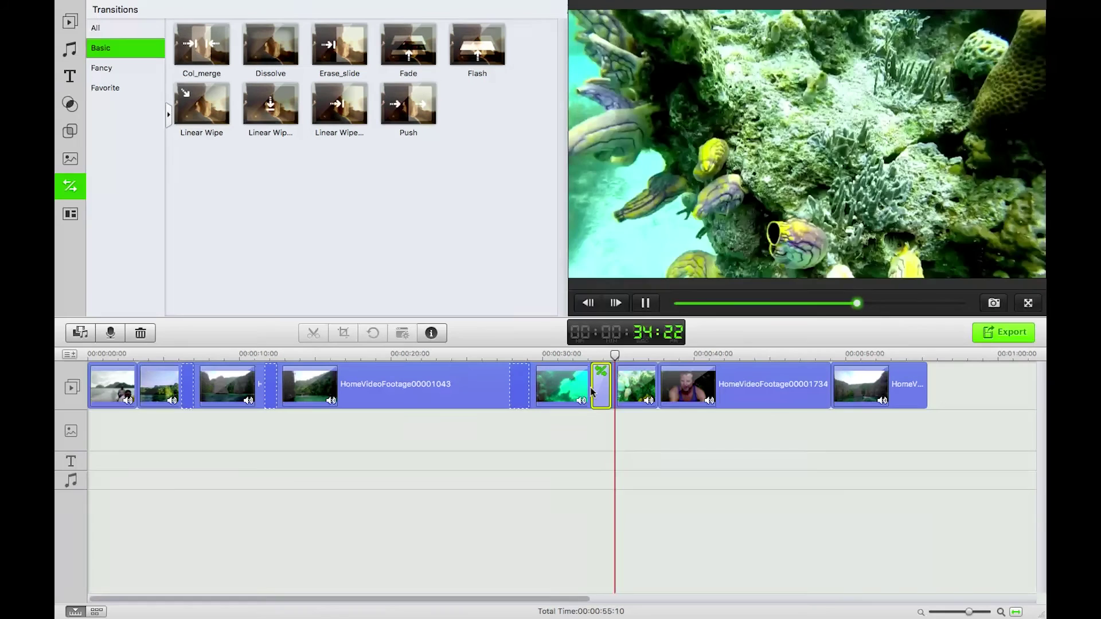
key("space")
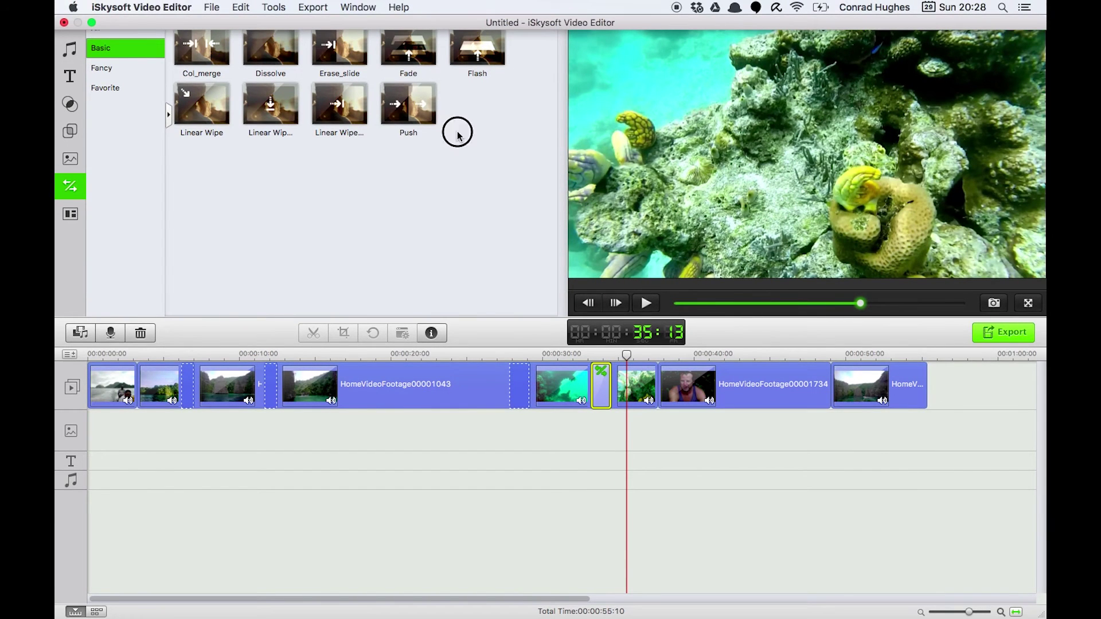
Add a Fade before the HomeVideoFootage00001734 clip and preview it.
left_click_drag(408, 45, 648, 389)
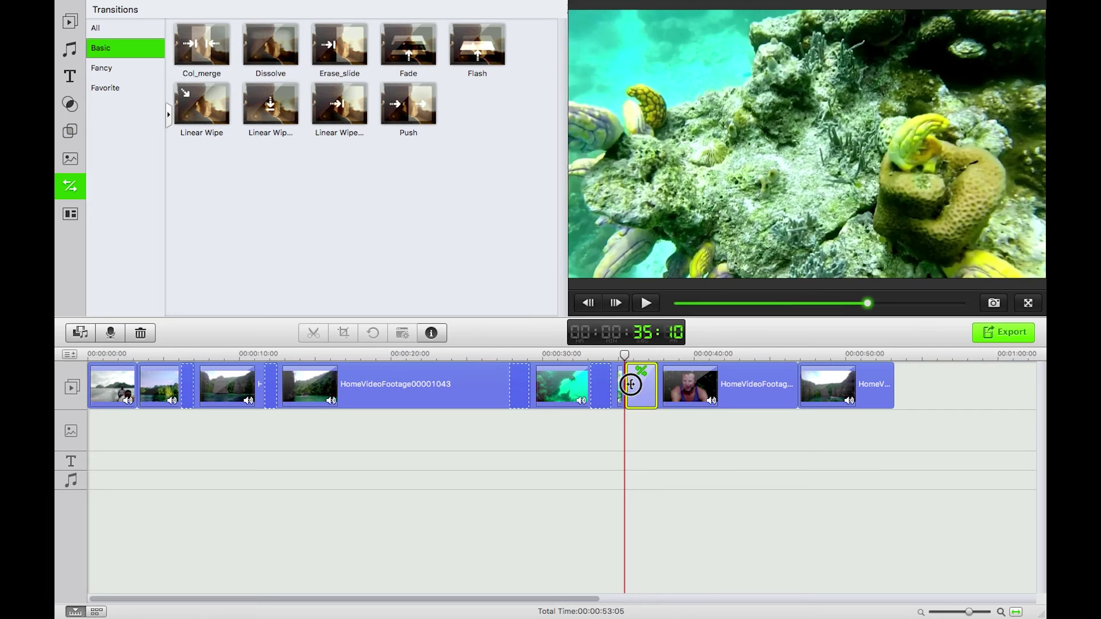
left_click(644, 386)
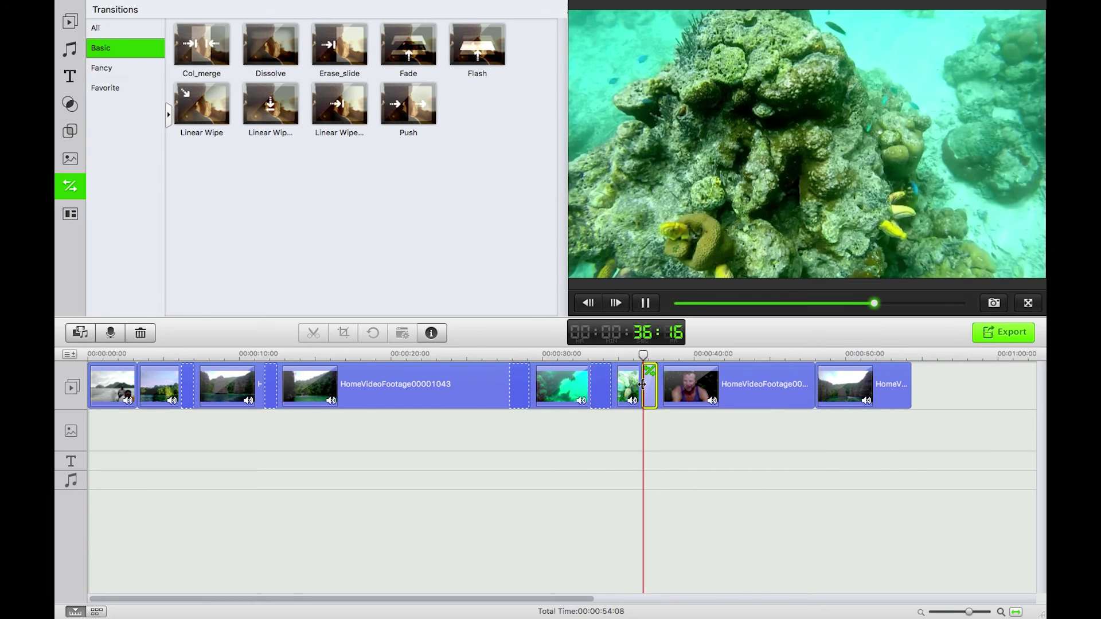
key("space")
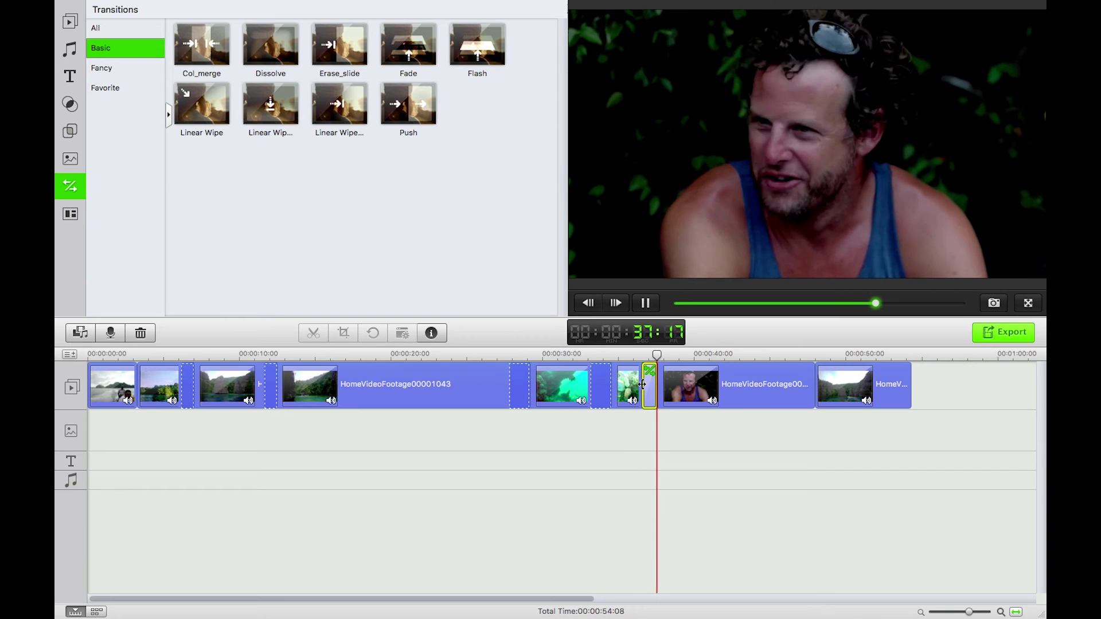
key("space")
Add a Fade between the first two clips and select it.
left_click(114, 355)
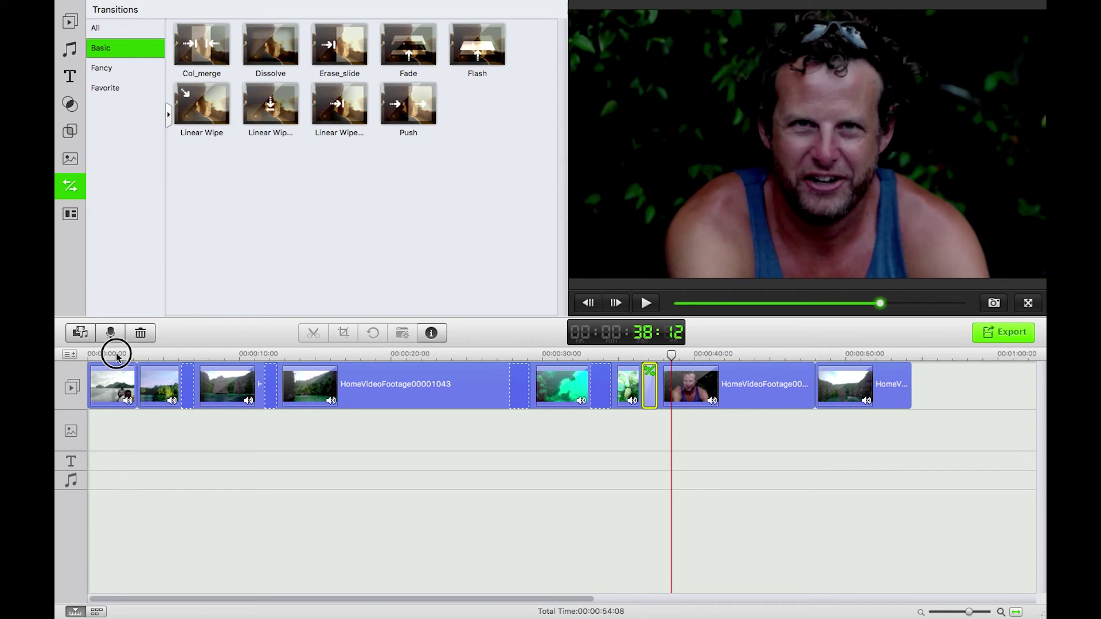
left_click(405, 56)
mouse_move(406, 56)
left_mouse_down()
mouse_move(206, 337)
mouse_move(116, 384)
left_mouse_up()
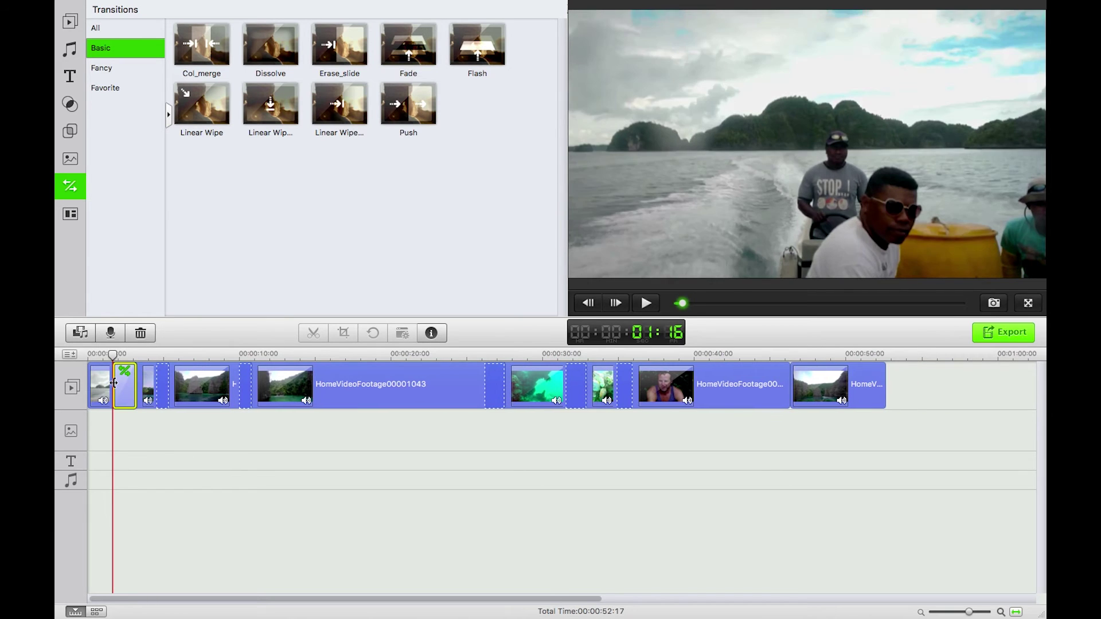
left_click(124, 385)
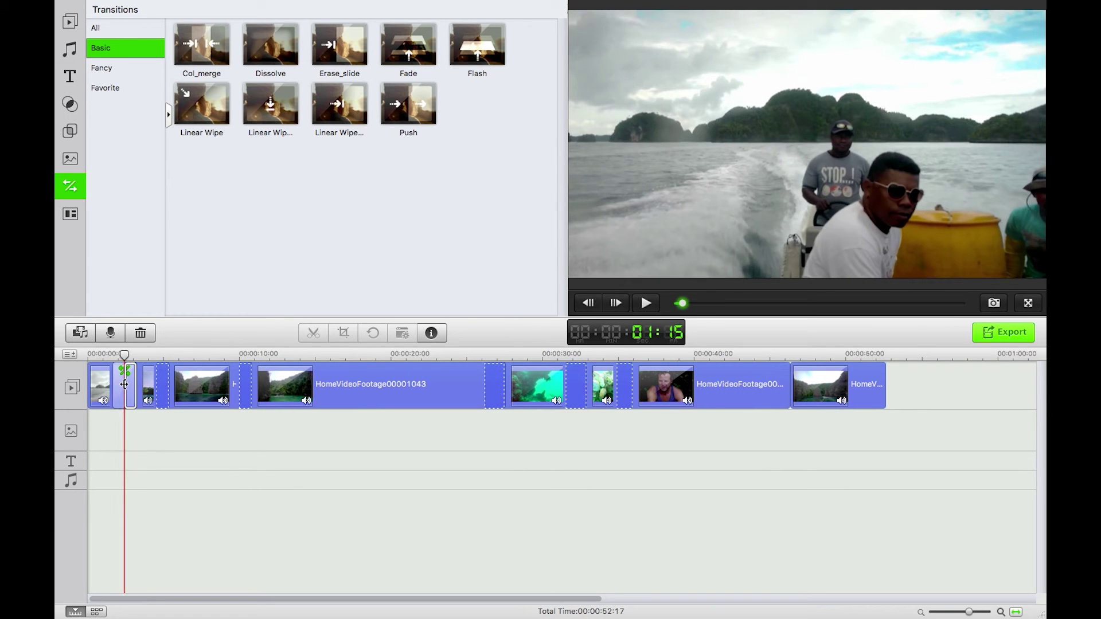
Select the new Fade between the first two clips to review the movie's opening.
left_click(124, 384)
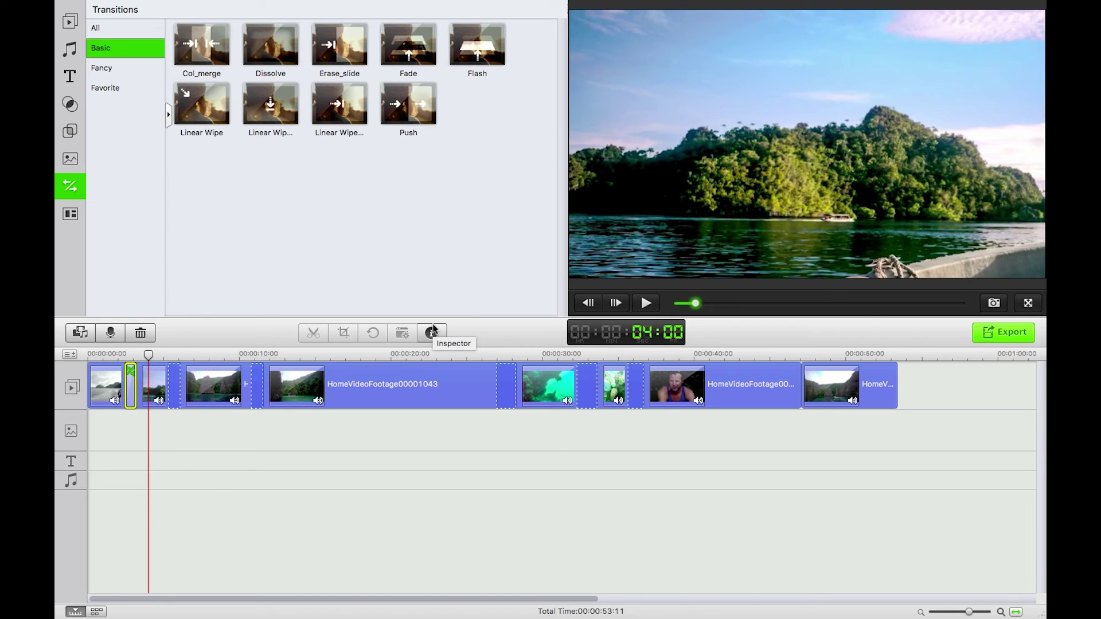
Play the movie, pausing near 12 s, replaying from 24 s, then returning to about 16 s.
key("space")
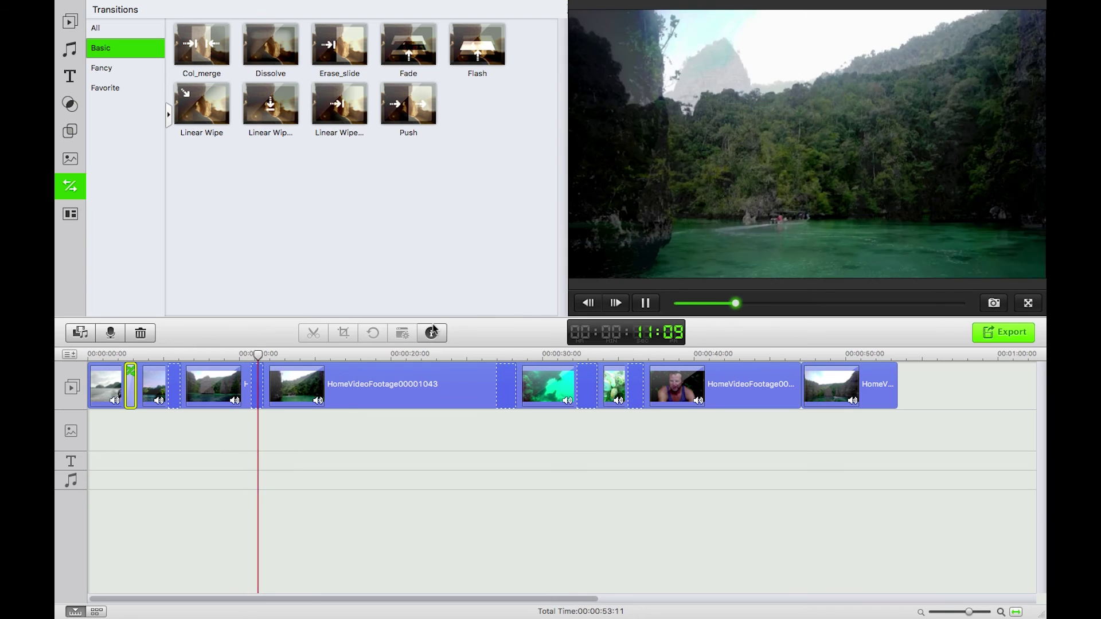
left_click(645, 303)
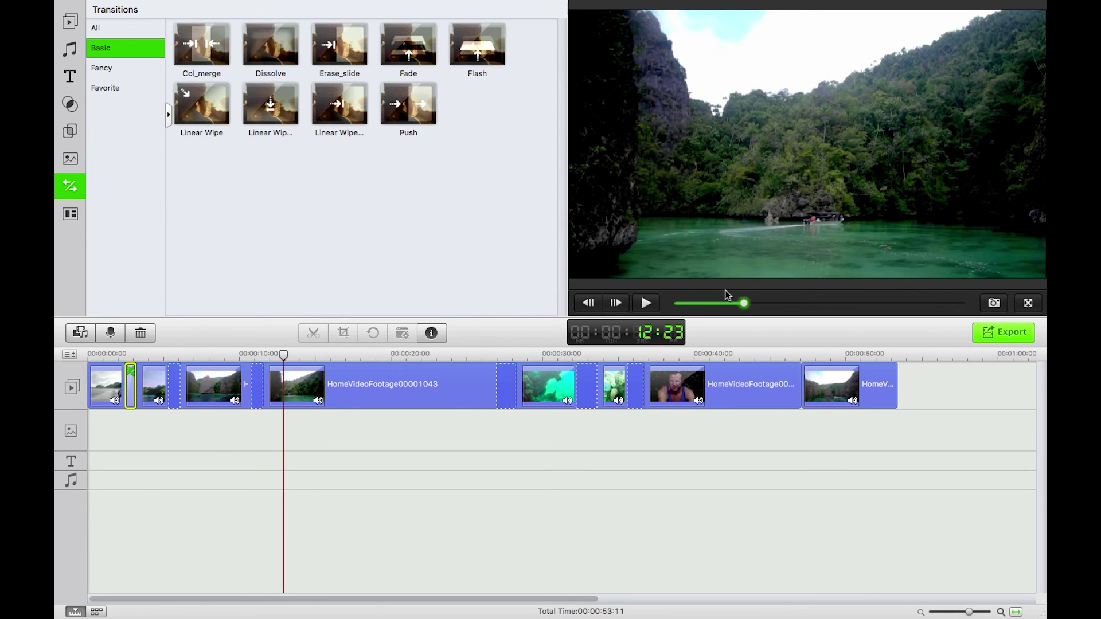
left_click(458, 352)
key("space")
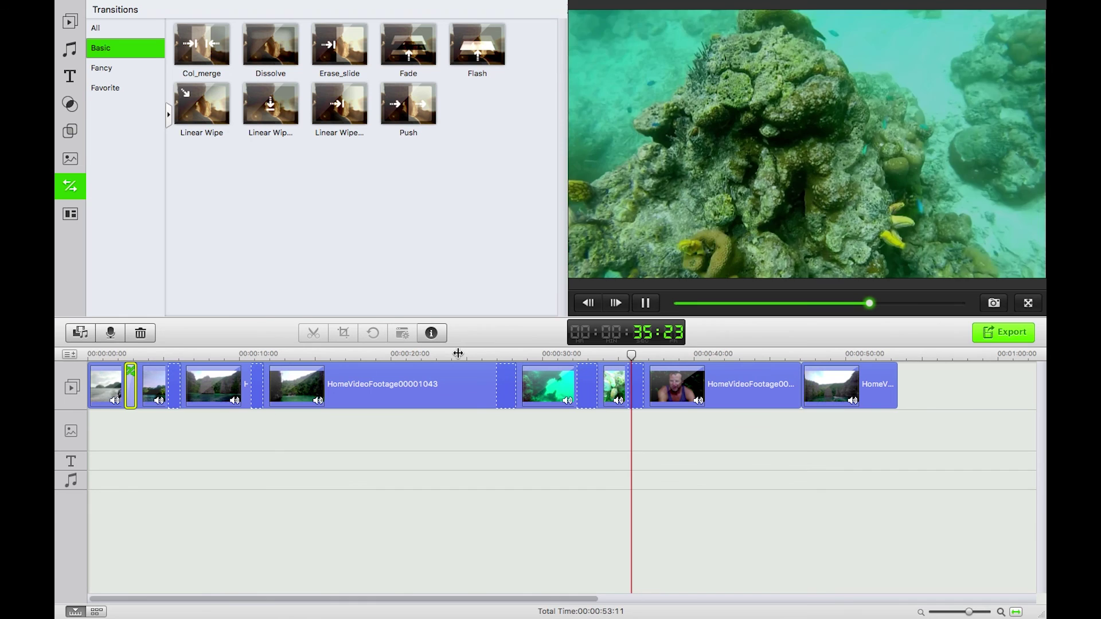
key("space")
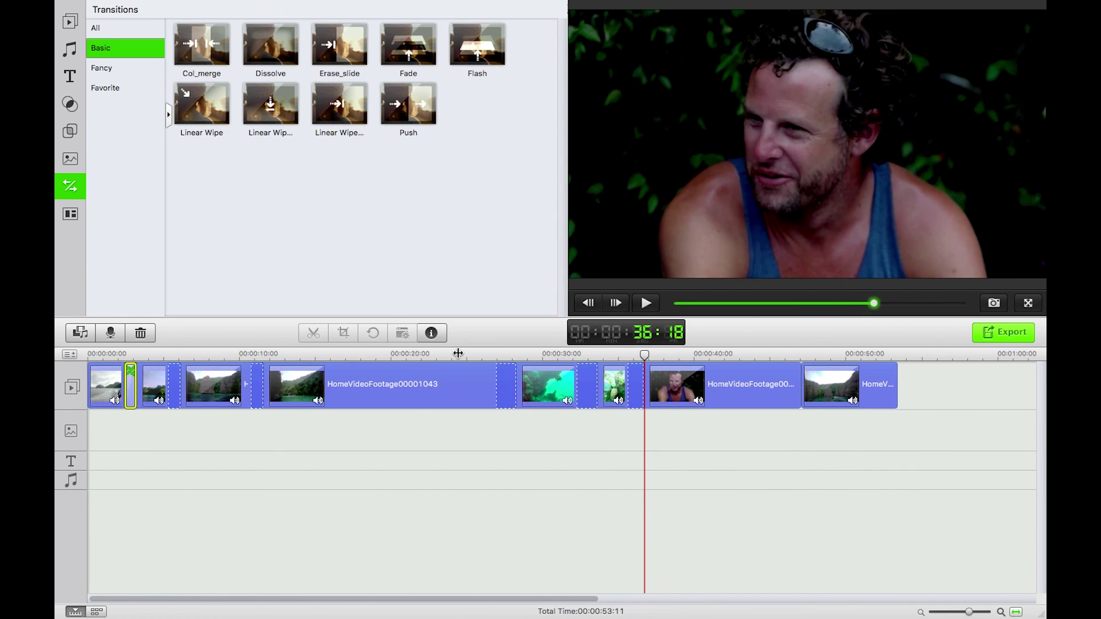
left_click(336, 353)
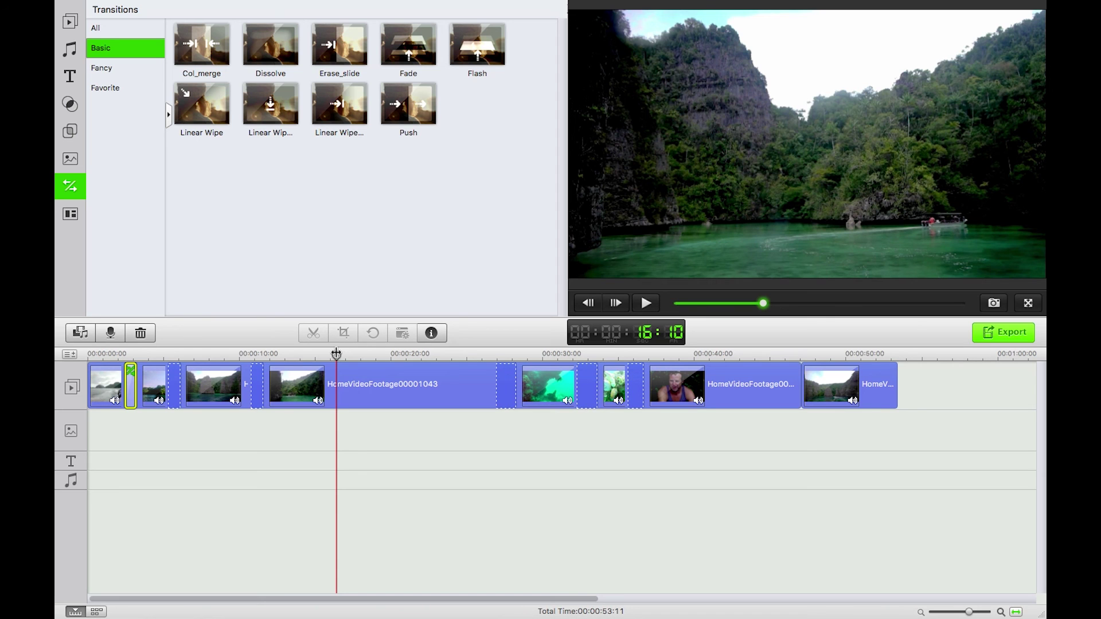
mouse_move(152, 5)
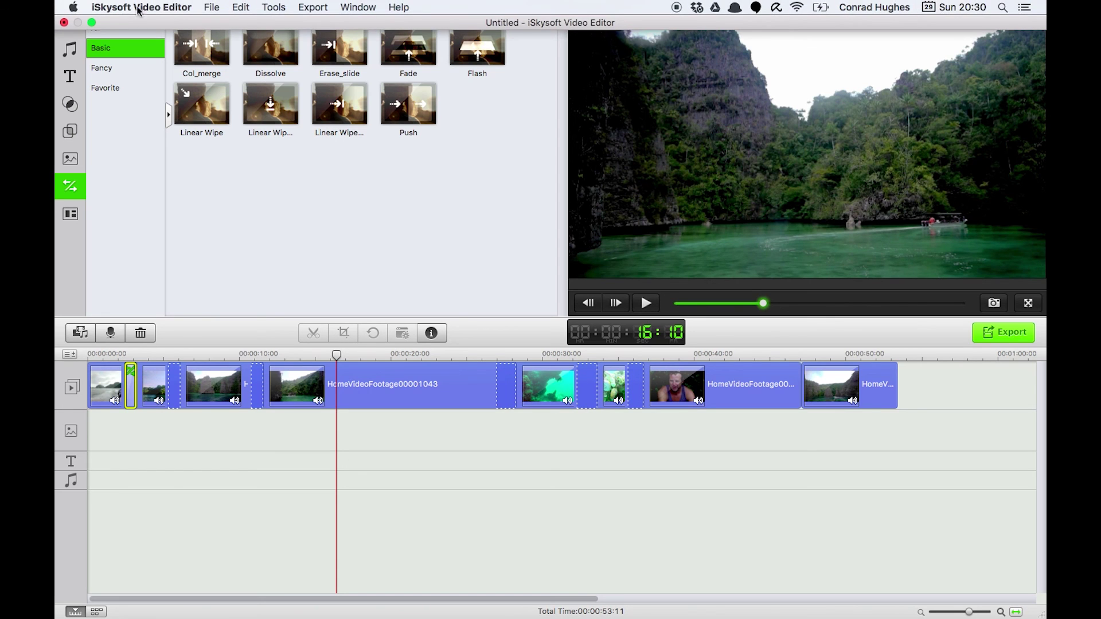